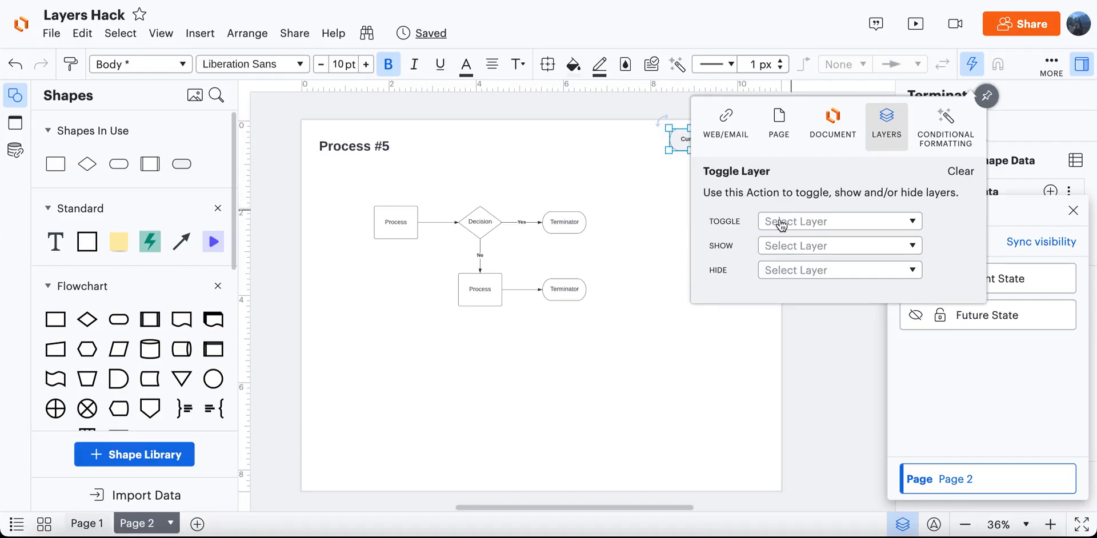
Step: Set the Current button's layer action to show the Current State layer and hide the Future State layer
scroll(645, 193, "right", 1)
scroll(645, 193, "up", 1)
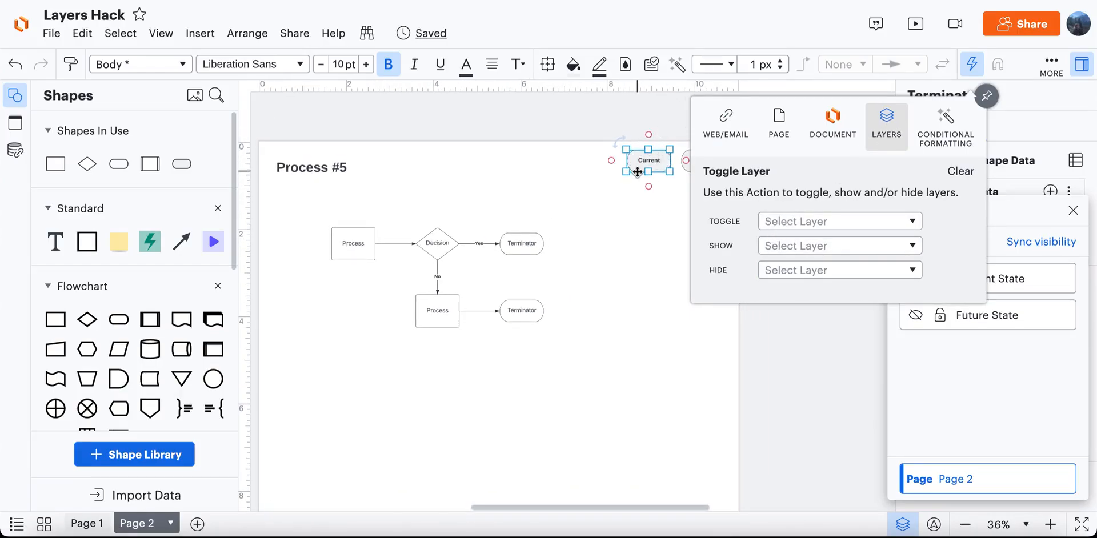
left_click(813, 250)
left_click(776, 375)
left_click(878, 407)
left_click(817, 270)
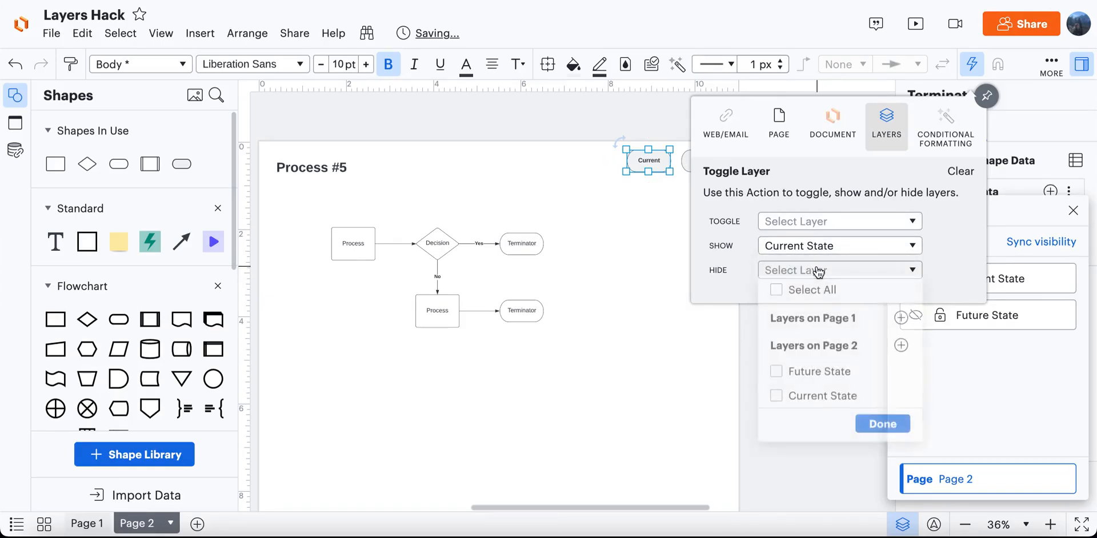
left_click(776, 375)
left_click(884, 428)
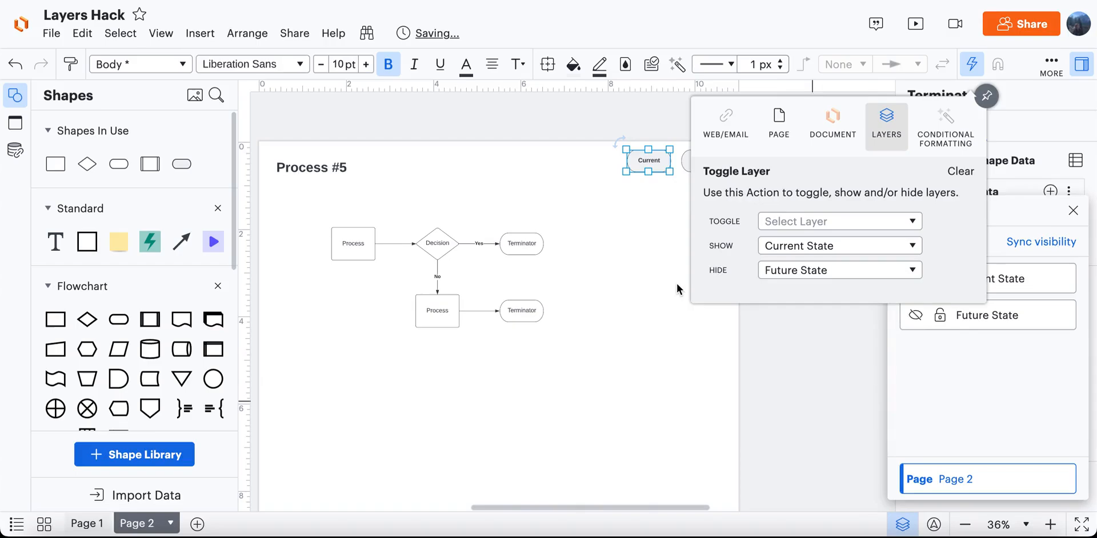
Step: Give the Future button a layer action that shows the Future State layer and hides the Current State layer
scroll(681, 291, "right", 1)
scroll(677, 289, "right", 1)
left_click(657, 172)
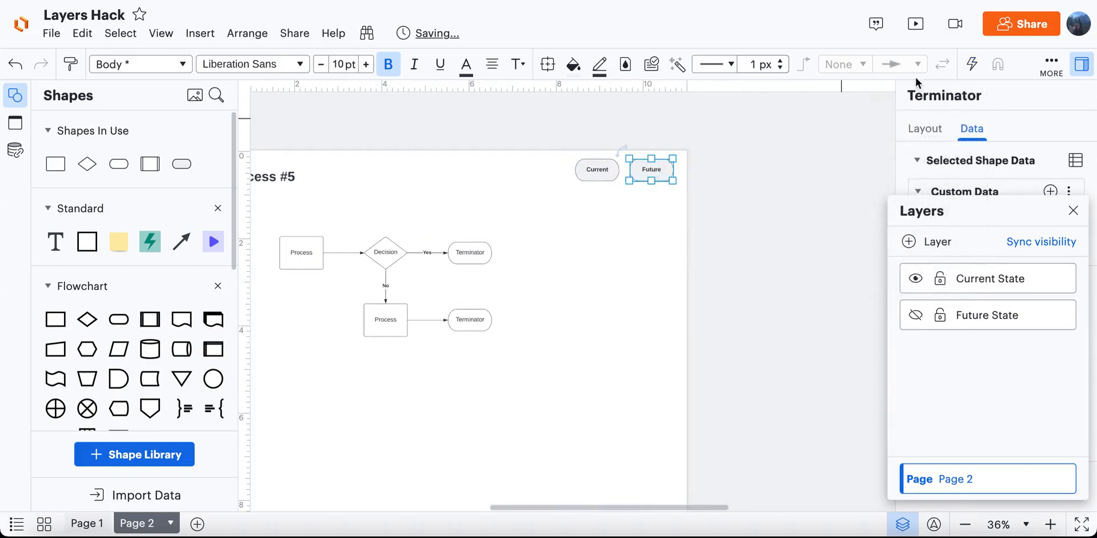
left_click(974, 65)
left_click(885, 123)
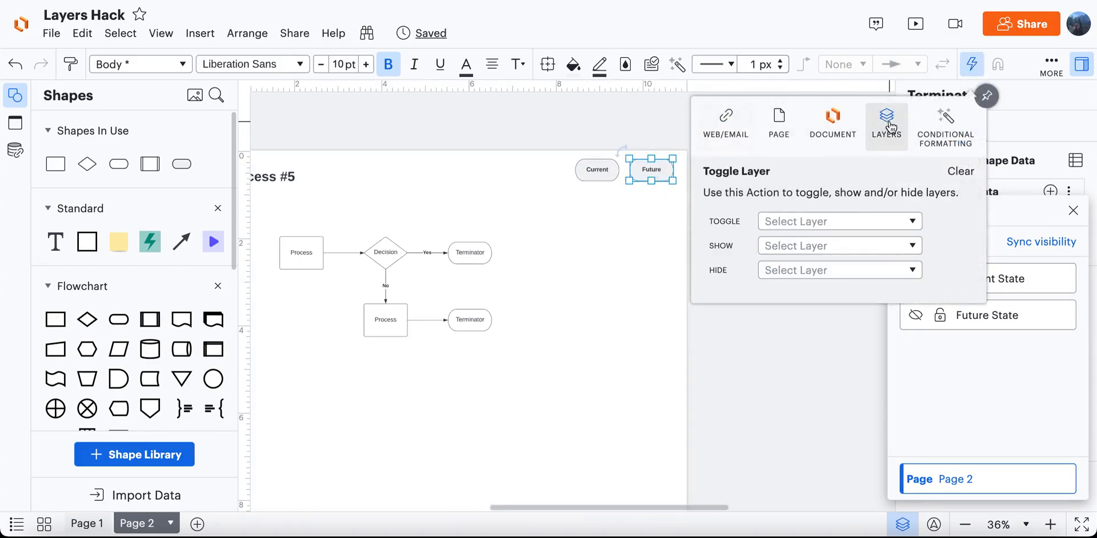
left_click(812, 247)
left_click(776, 350)
left_click(875, 402)
left_click(824, 270)
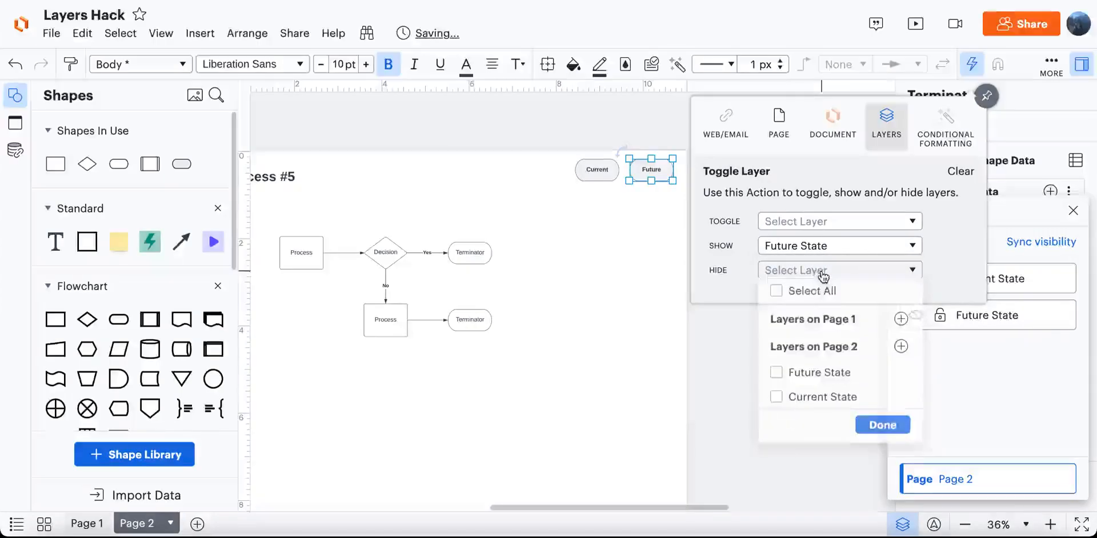
left_click(777, 399)
left_click(883, 429)
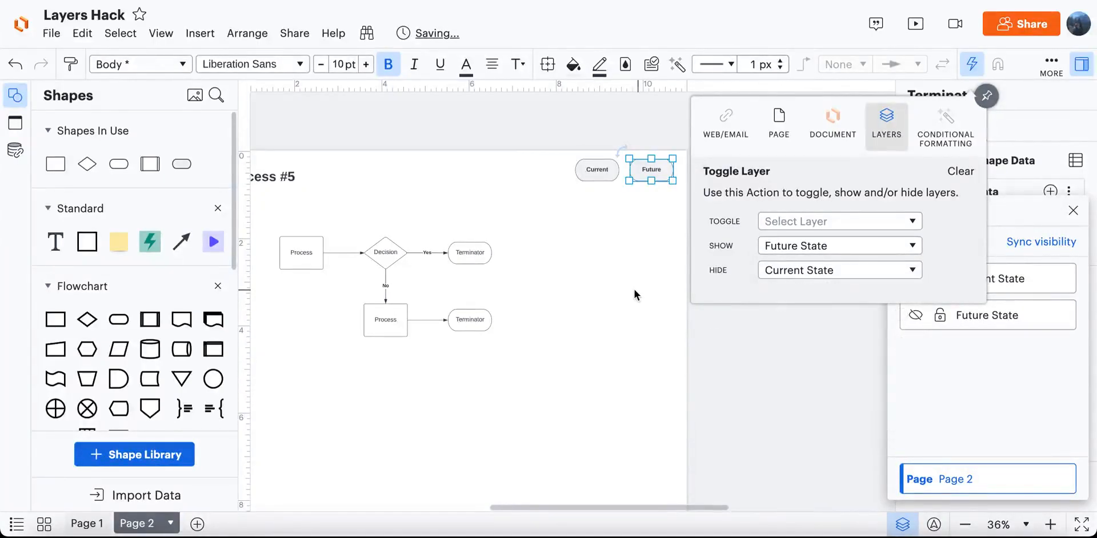
left_click(635, 289)
Step: Test the layer actions of the Current and Future buttons by switching between the two states
left_click(596, 166)
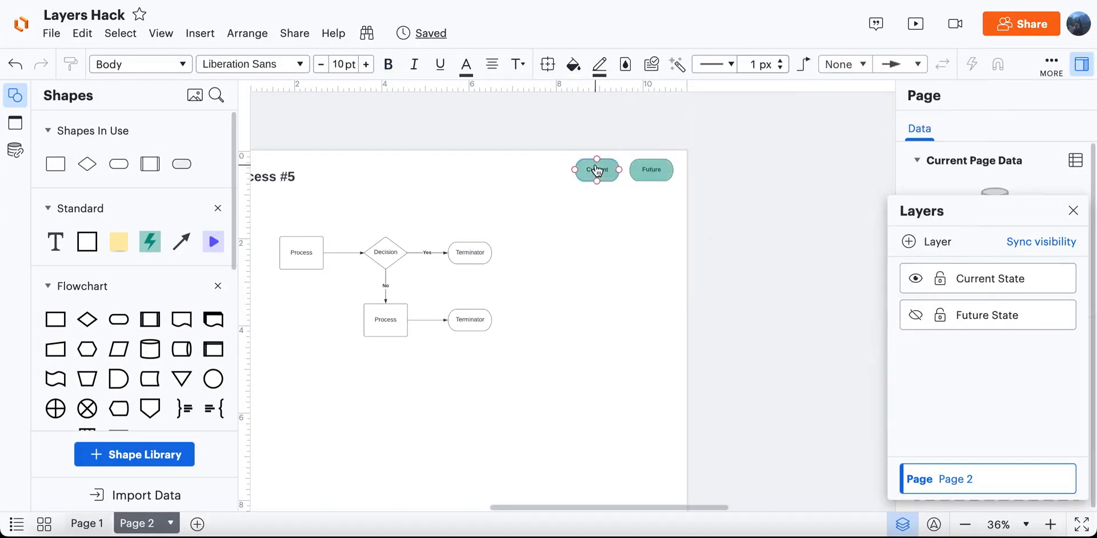
left_click(591, 170, "shift+super")
left_click(588, 172, "shift+super")
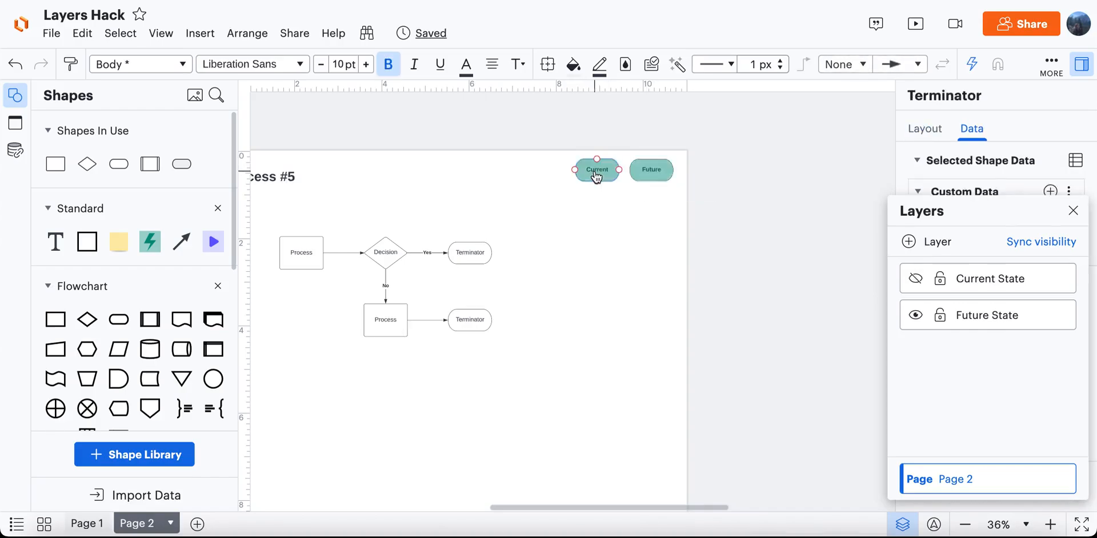
left_click(727, 162, "shift+super")
left_click(678, 160)
left_click(679, 161, "shift+super")
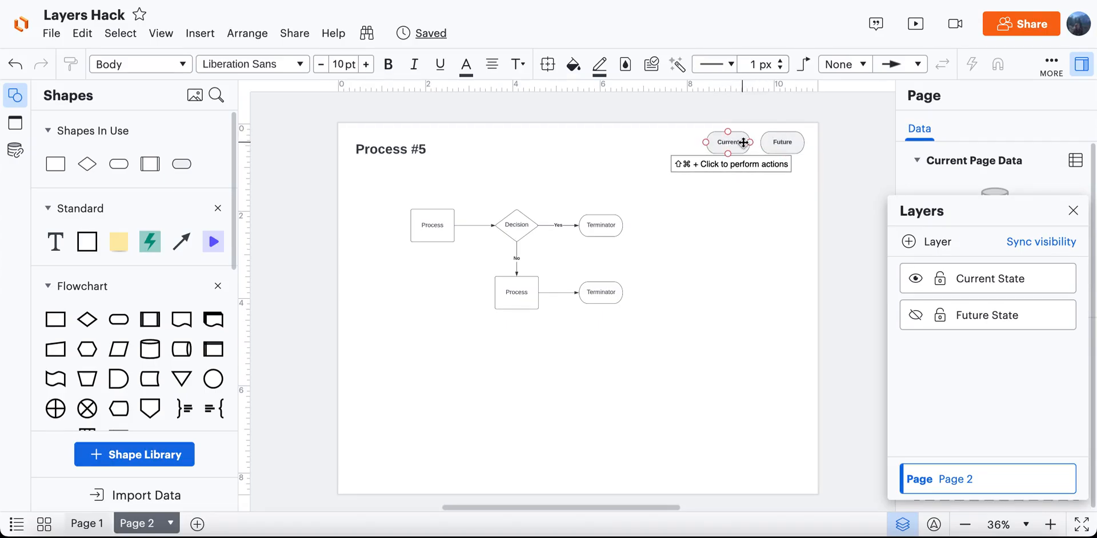
Step: Open the Current State layer and add a custom data field named Layer with the value Current
left_click_drag(966, 223, 791, 224)
double_click(749, 290)
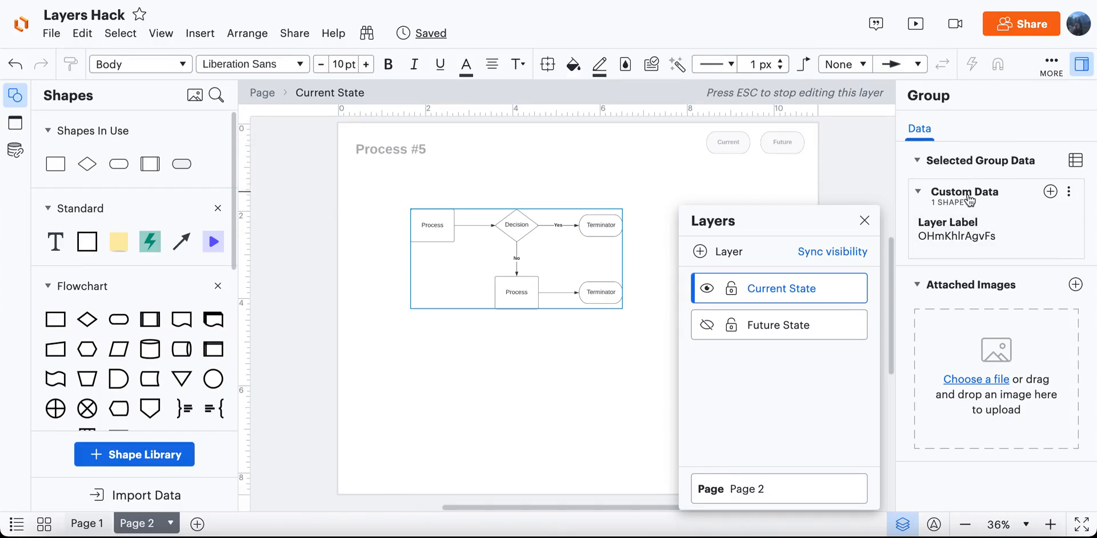
left_click(1051, 191)
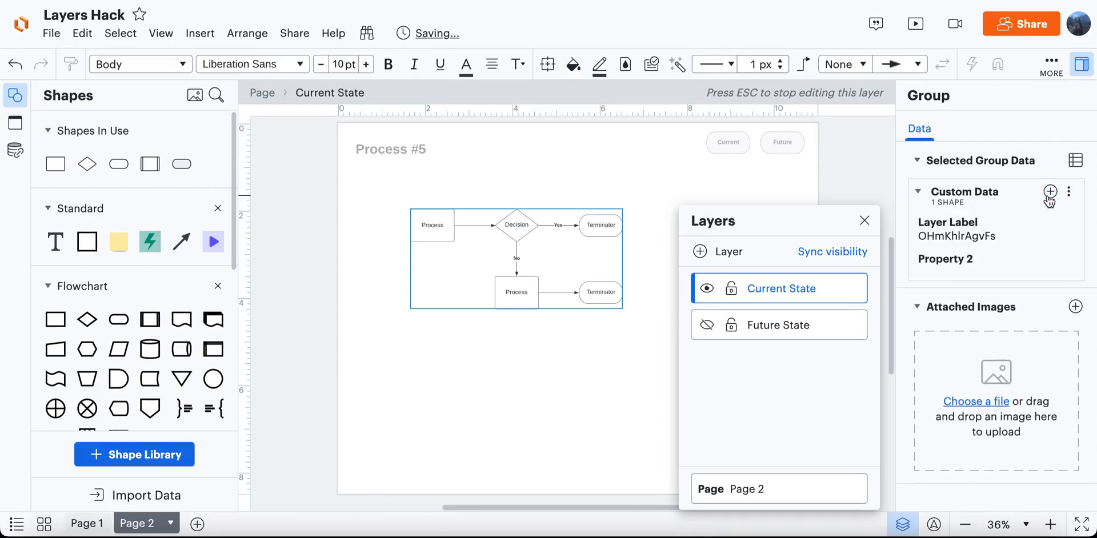
type("Layer")
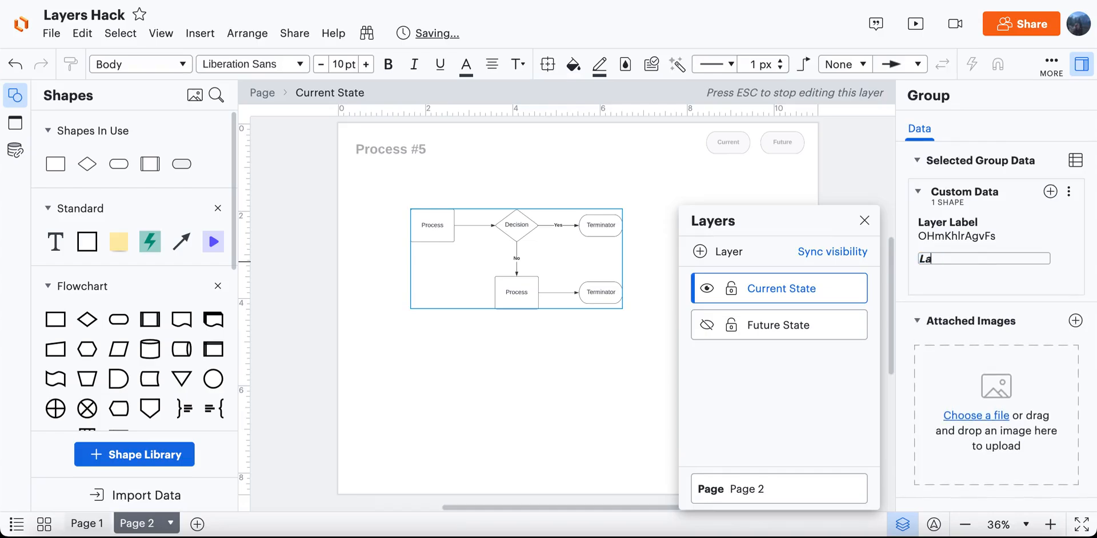
key("Return")
type("HIIIII")
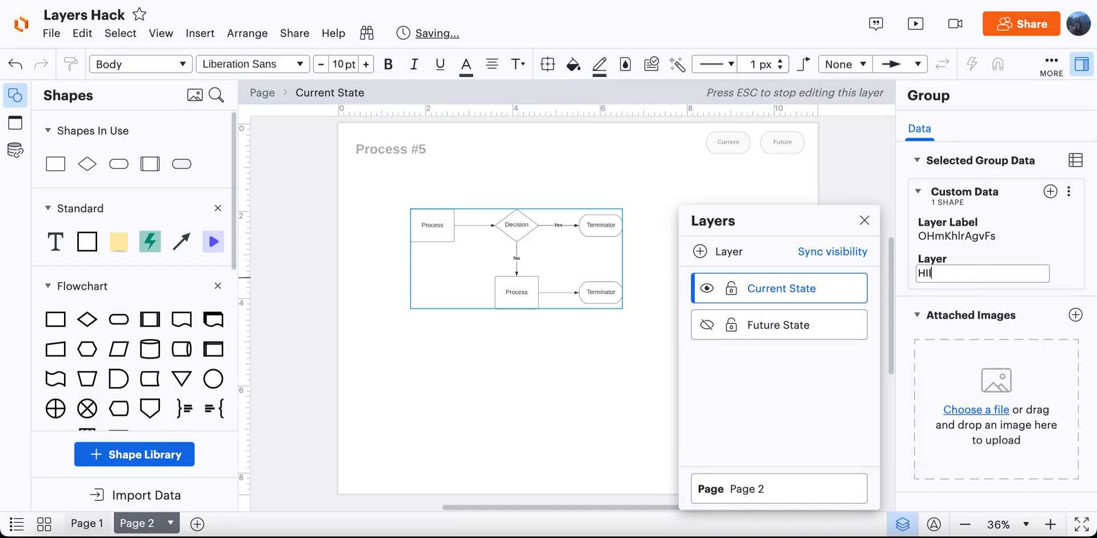
double_click(971, 272)
type("Current")
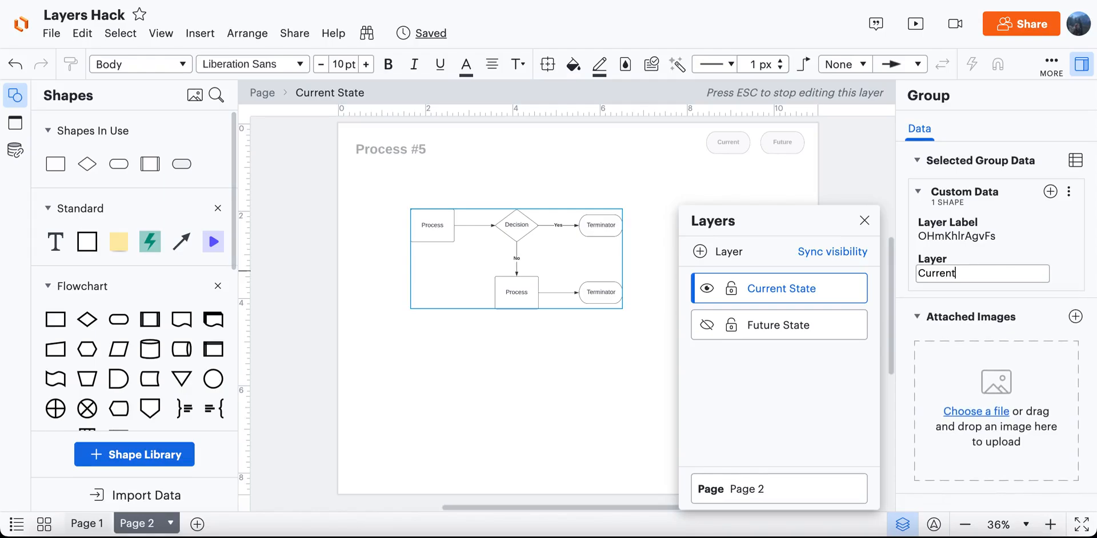
key("Return")
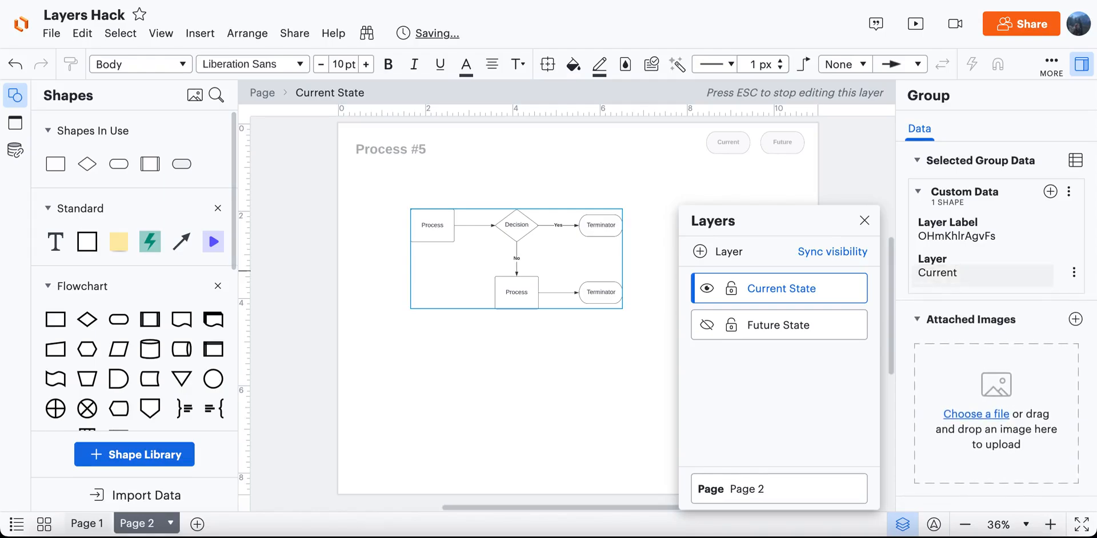
Step: Change the Layer Label formula of the Current State layer to =label()
left_click(1005, 240)
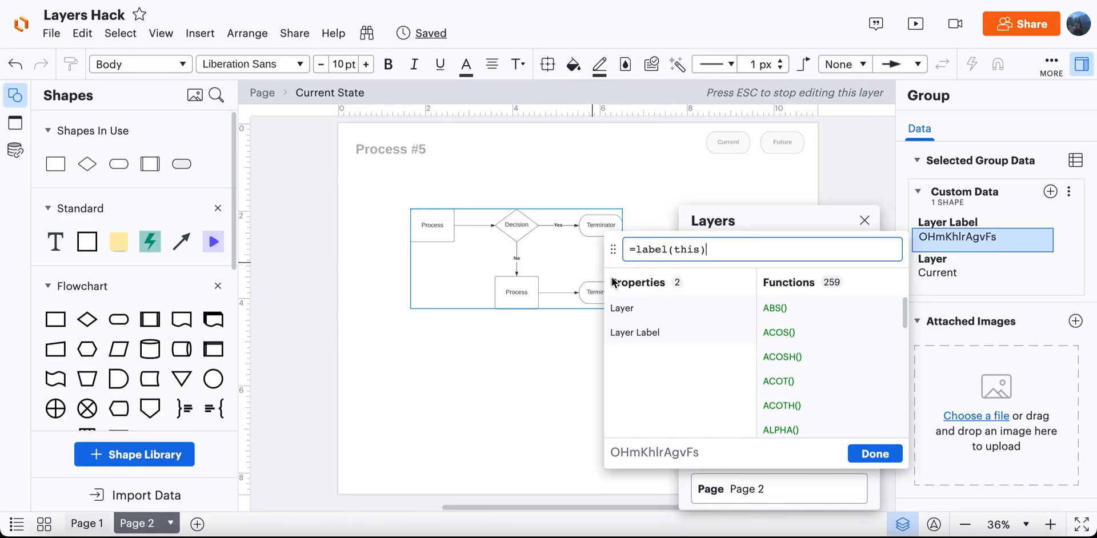
left_click_drag(649, 251, 670, 252)
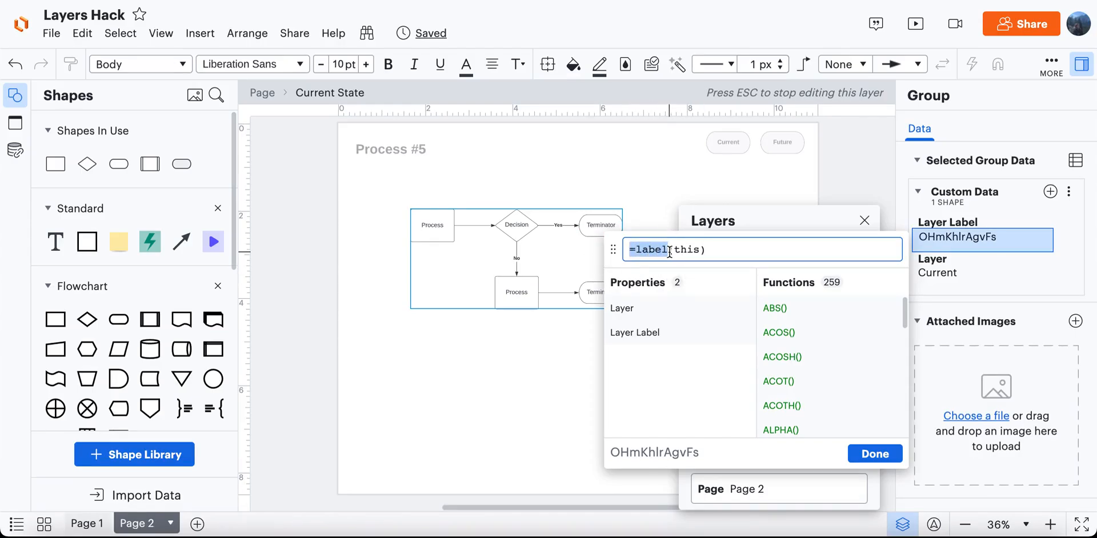
double_click(678, 252)
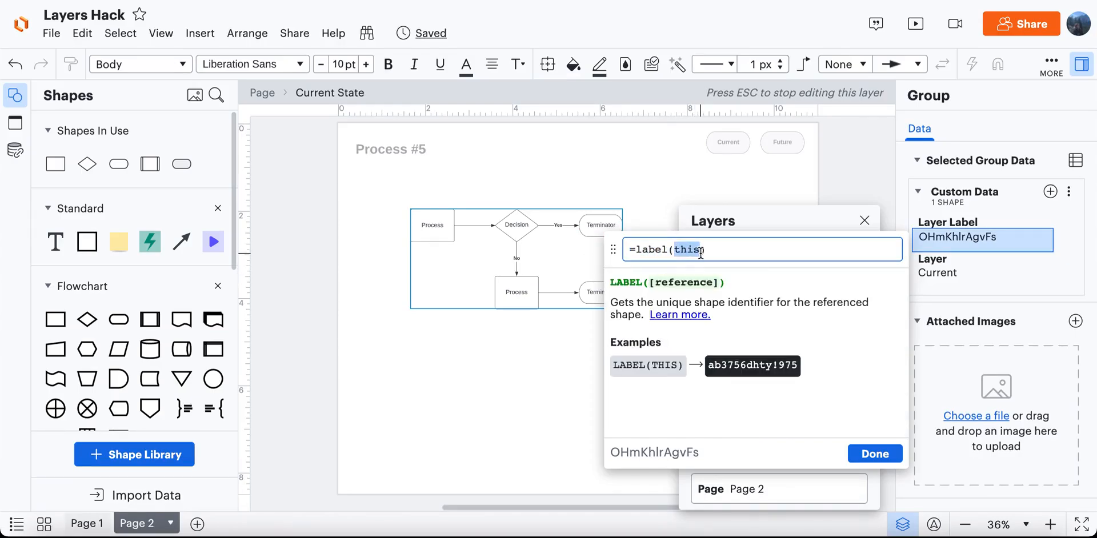
key("BackSpace")
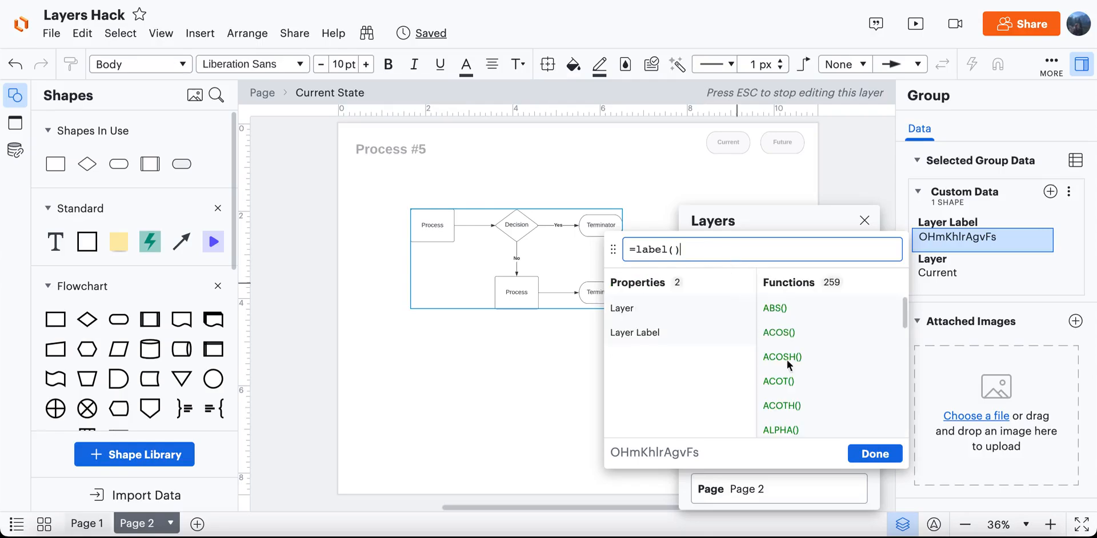
left_click(875, 454)
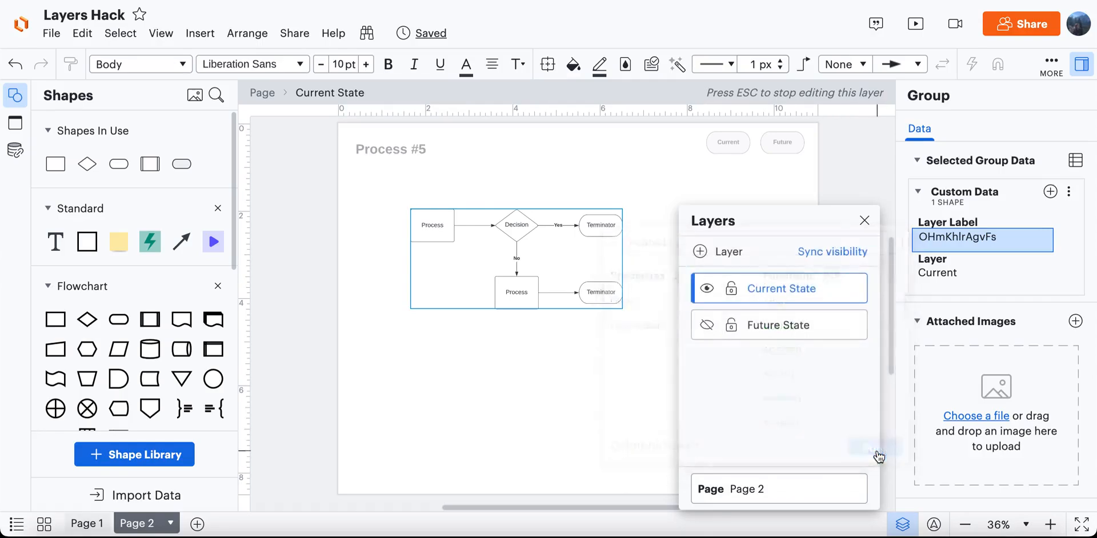
Step: Check the Layer Label formulas of the Current State and Future State layers
left_click(972, 242)
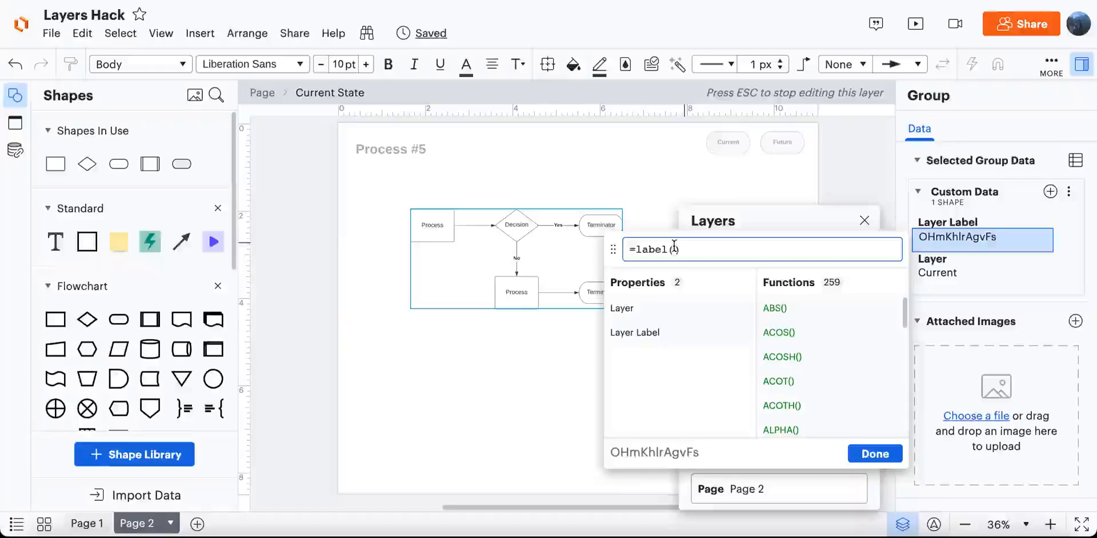
left_click(858, 461)
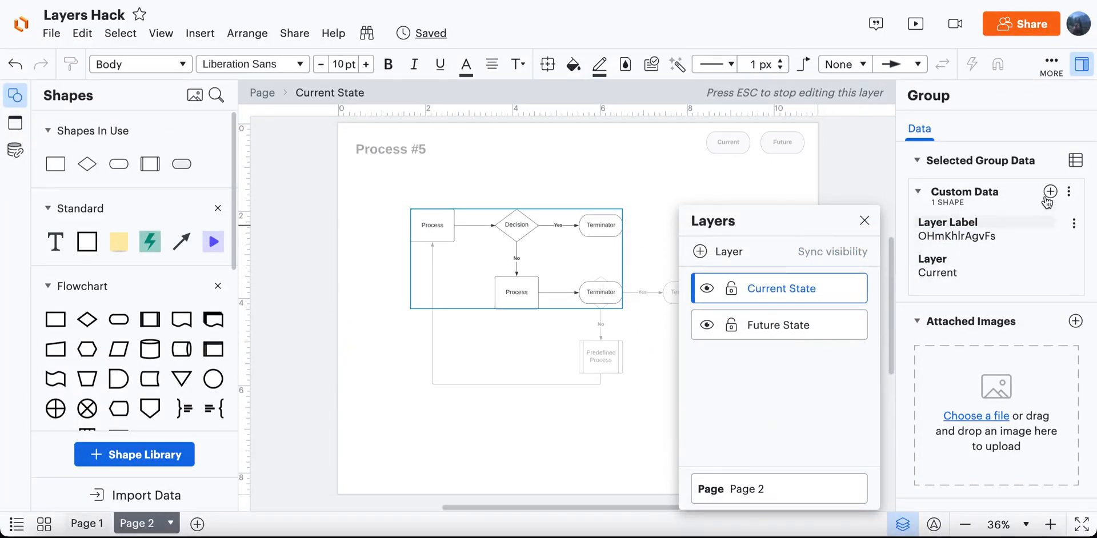
left_click(1002, 243)
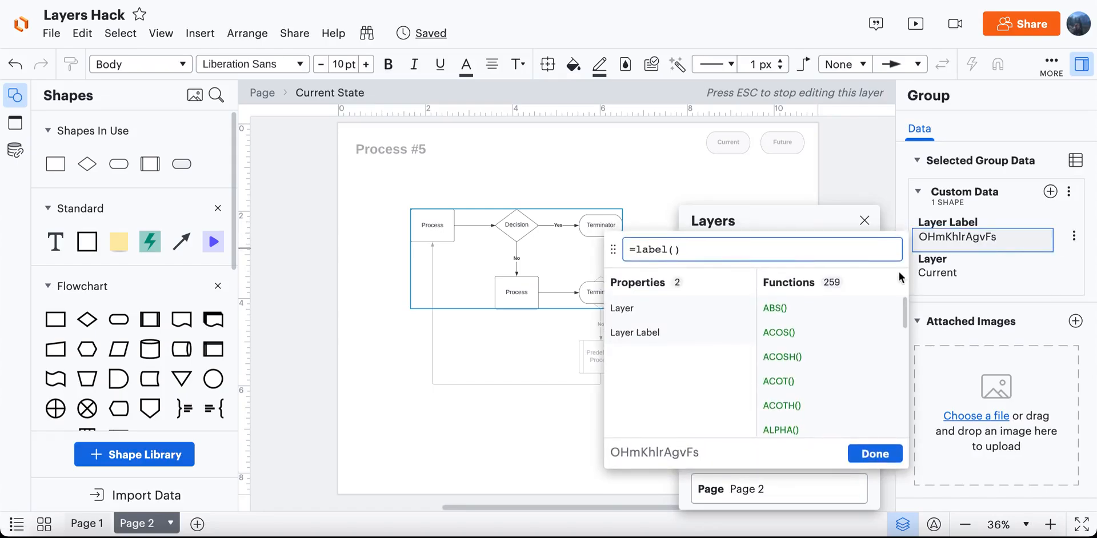
left_click(880, 454)
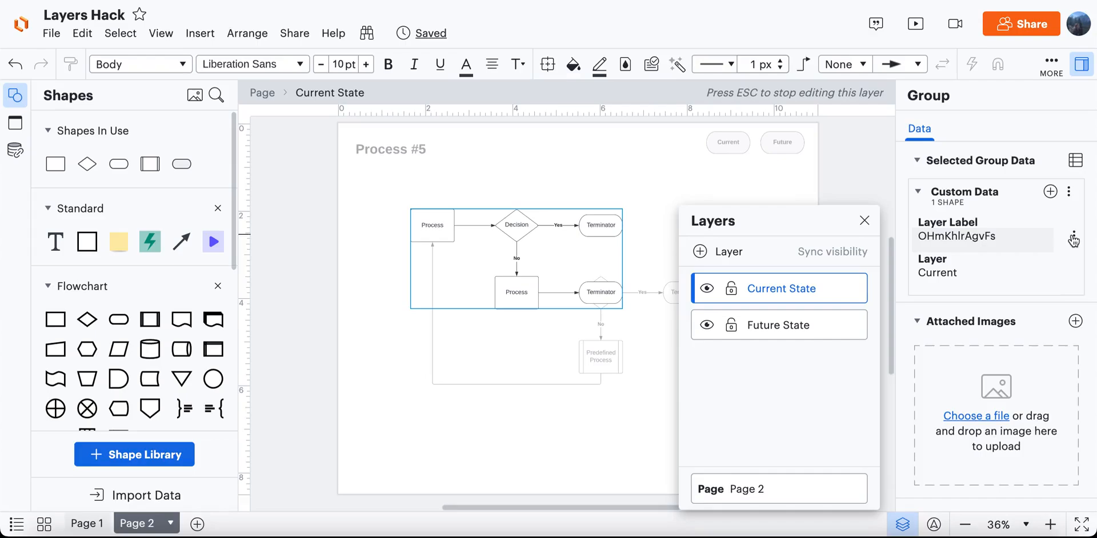
left_click(791, 326)
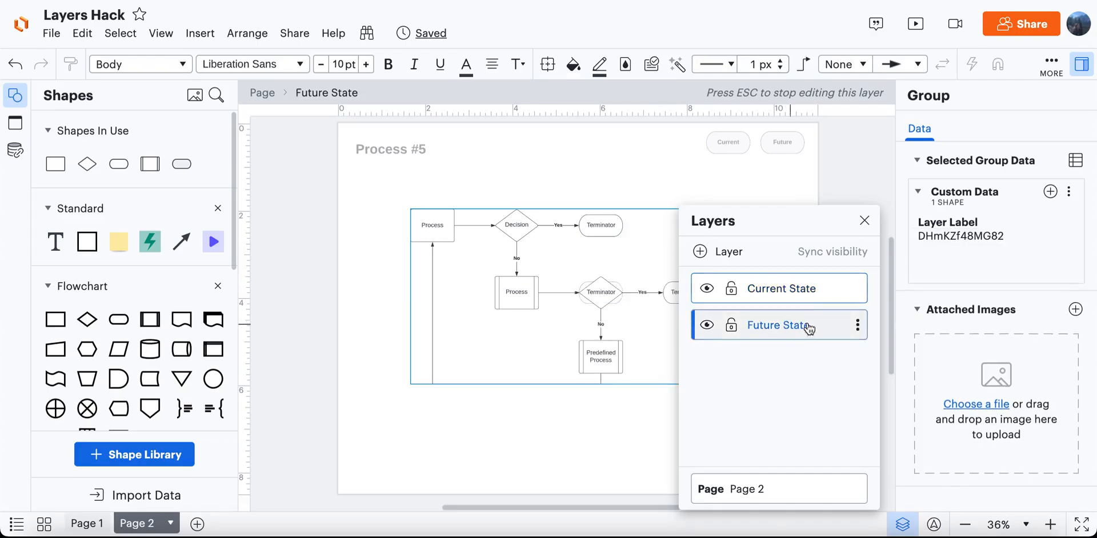
left_click(995, 242)
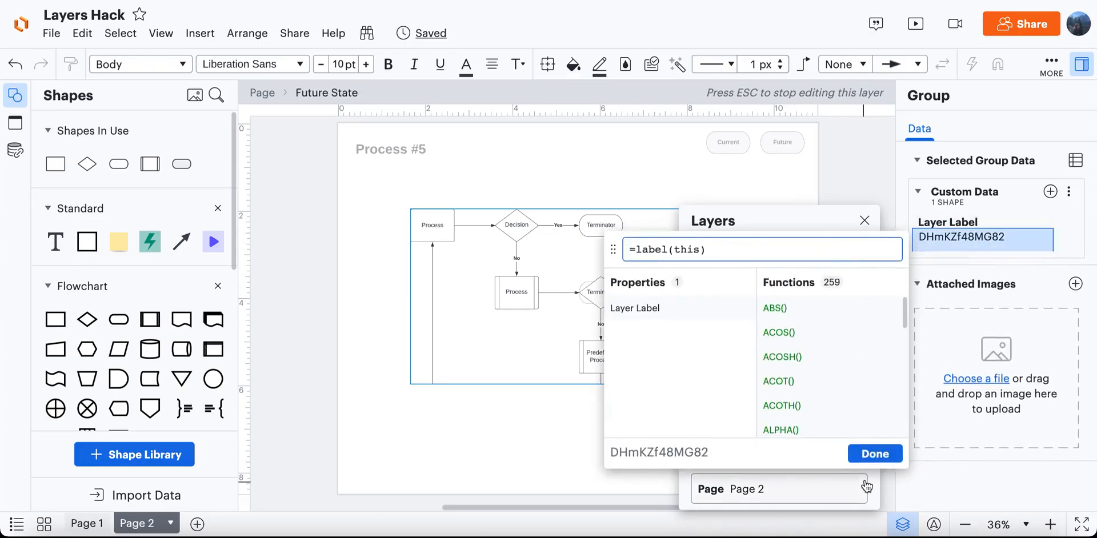
left_click(873, 454)
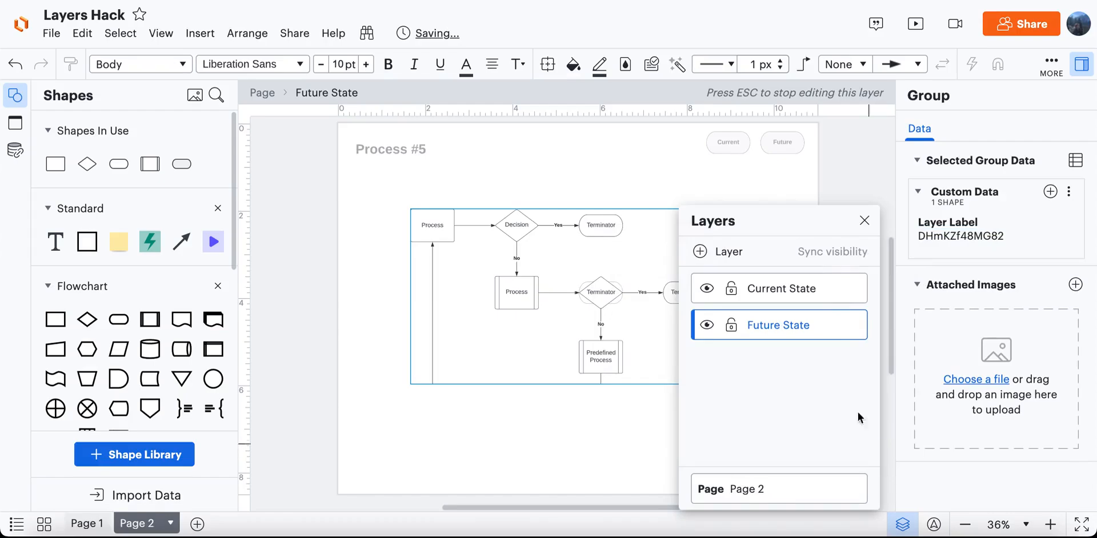
Step: Copy the Current State layer's Layer Label field and stop editing the layer
left_click(815, 296)
left_click(1074, 237)
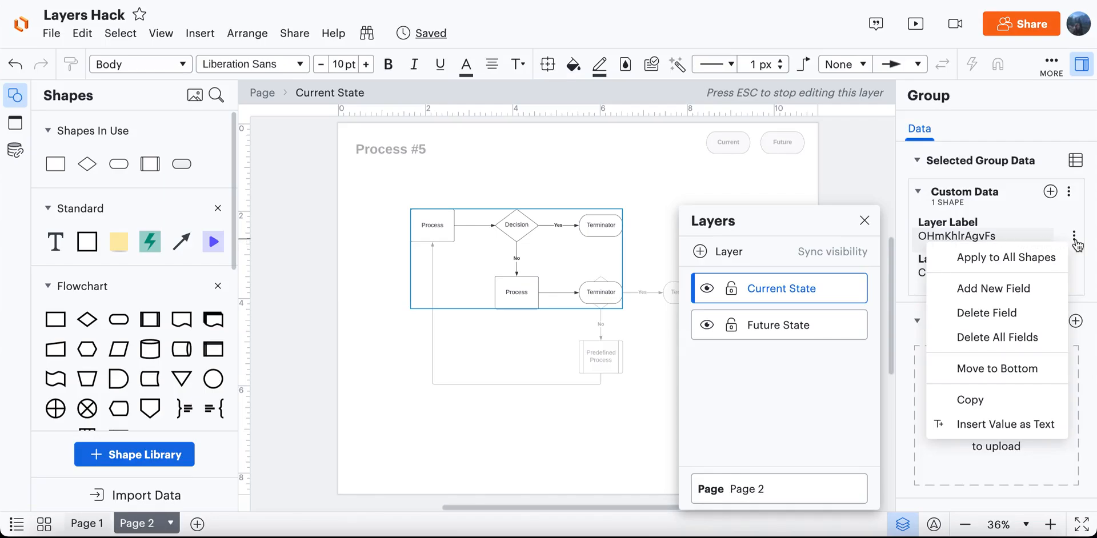
left_click(972, 400)
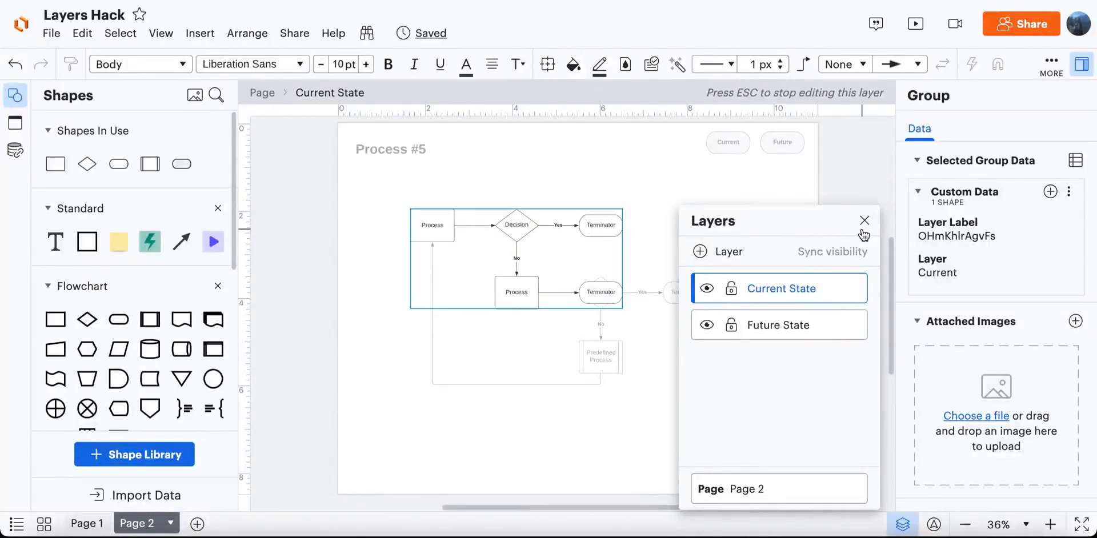
key("Escape")
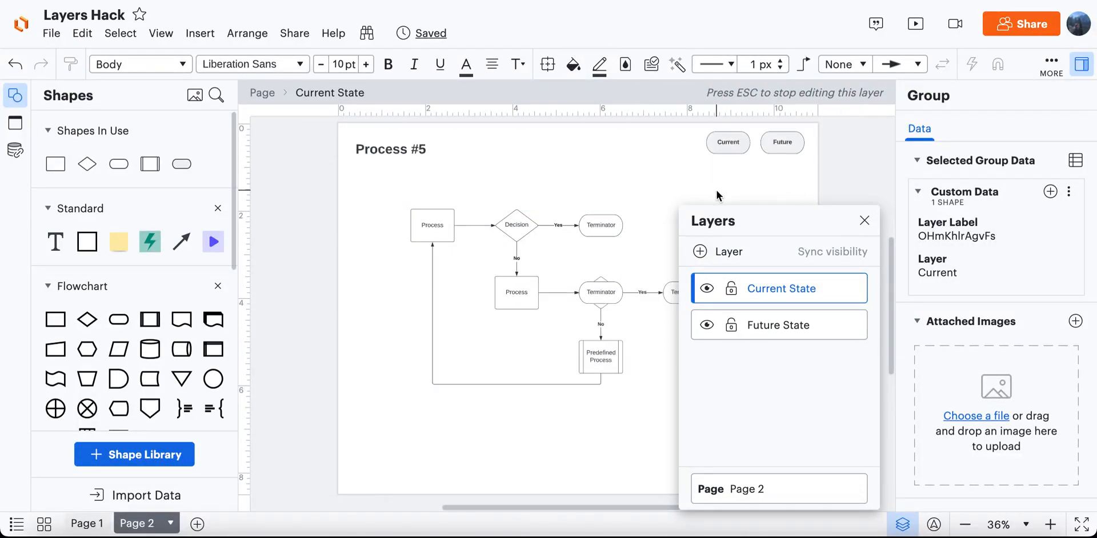
Step: Select the Current button and open its Linked Layer custom data value for editing
left_click(731, 145)
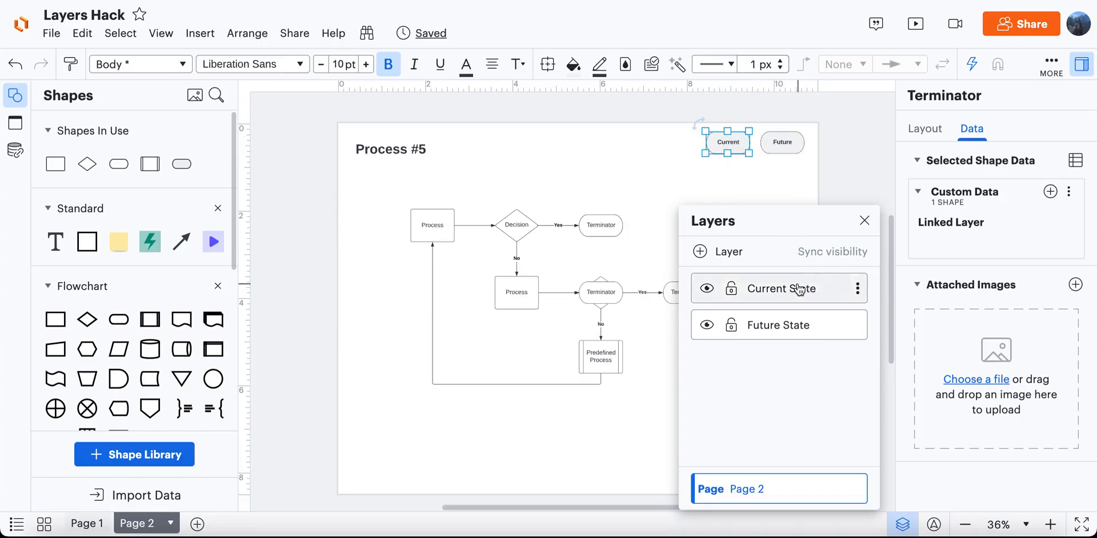
left_click(993, 244)
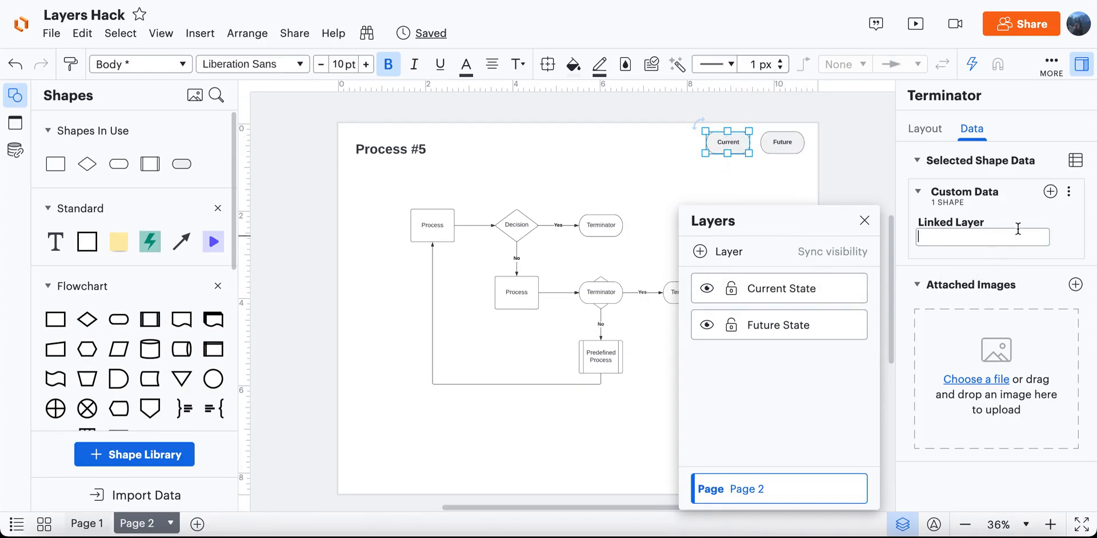
left_click(1052, 192)
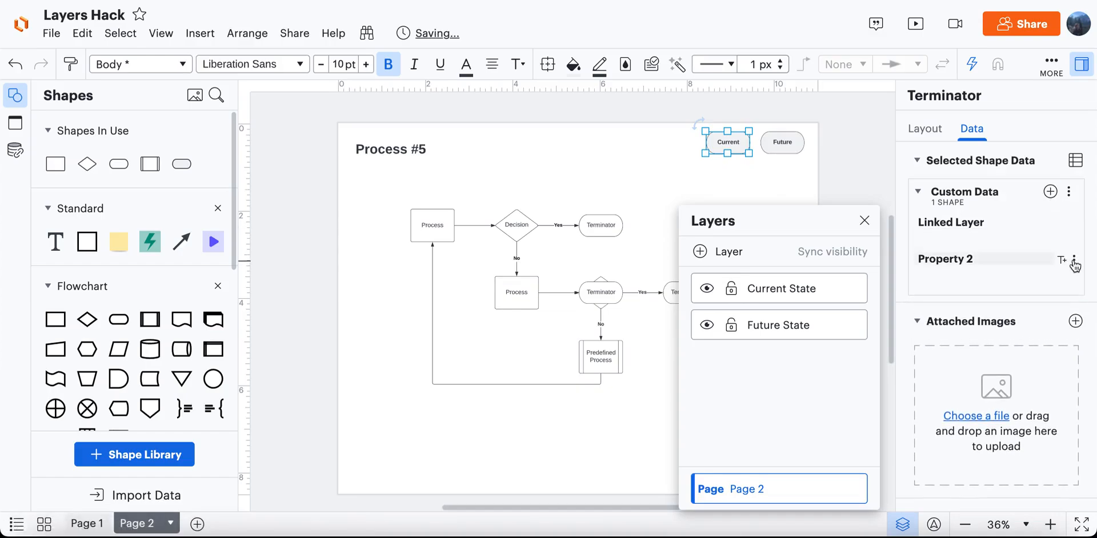
left_click(1076, 260)
left_click(994, 304)
Step: Enter the Current State layer's label OHmKhlrAgvFs as the Current button's Linked Layer value
double_click(966, 222)
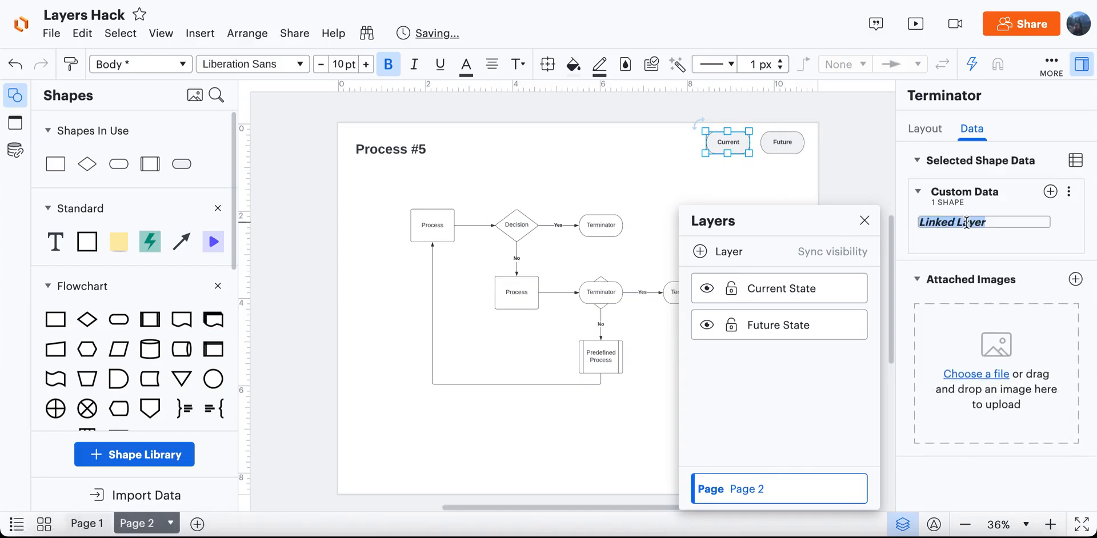
left_click(943, 249)
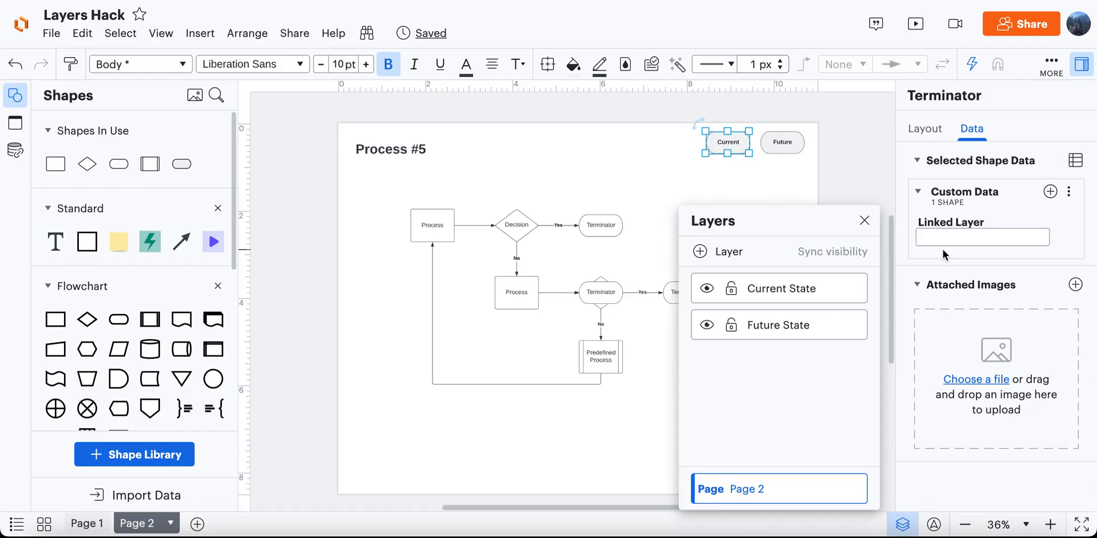
type("OHmKhlrAgvFs")
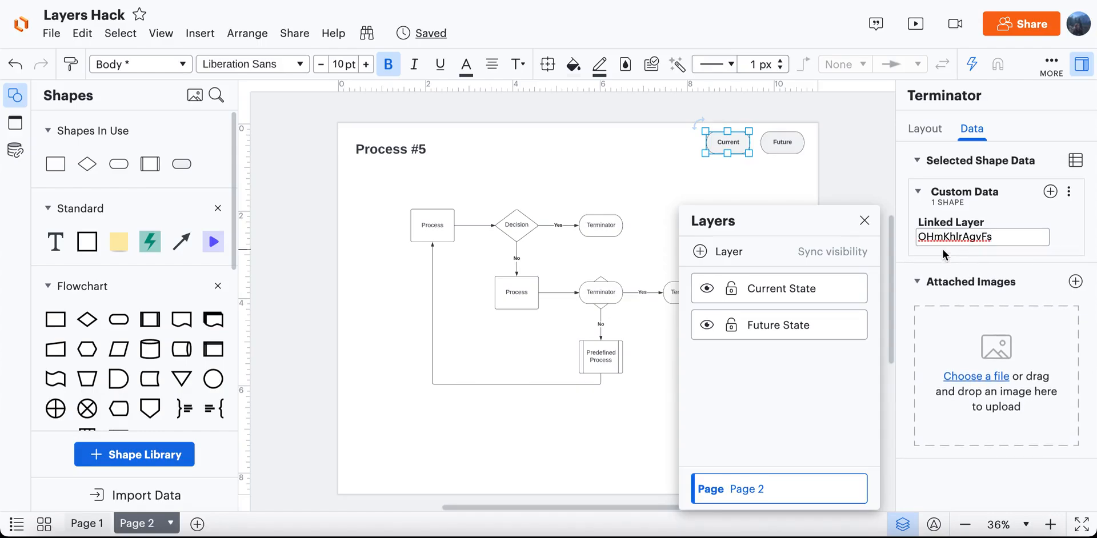
key("Return")
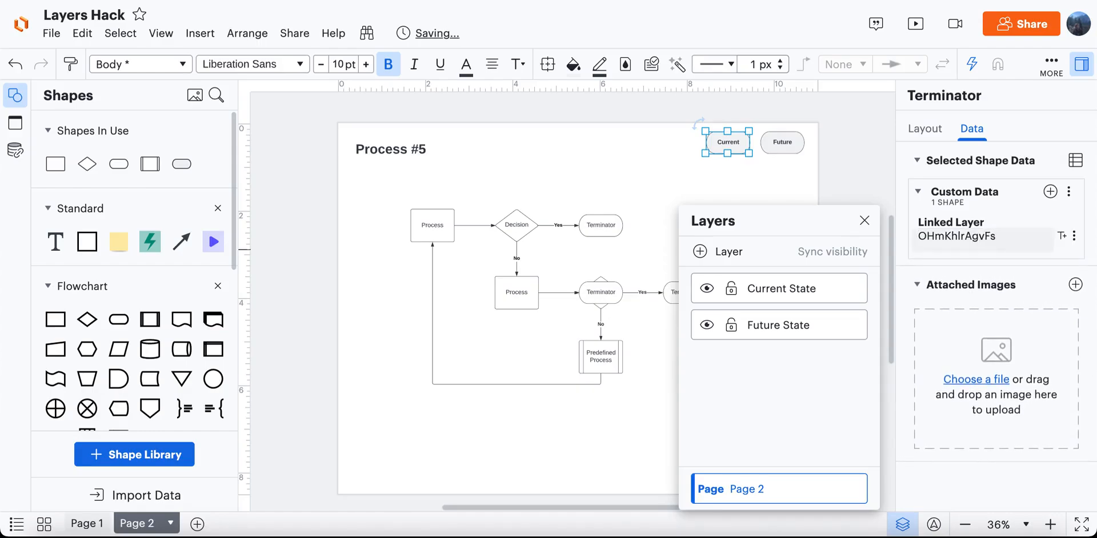
Step: Turn the Current button's Linked Layer value into the reference formula =#'OHmKhlrAgvFs'
double_click(946, 239)
key("ctrl+c")
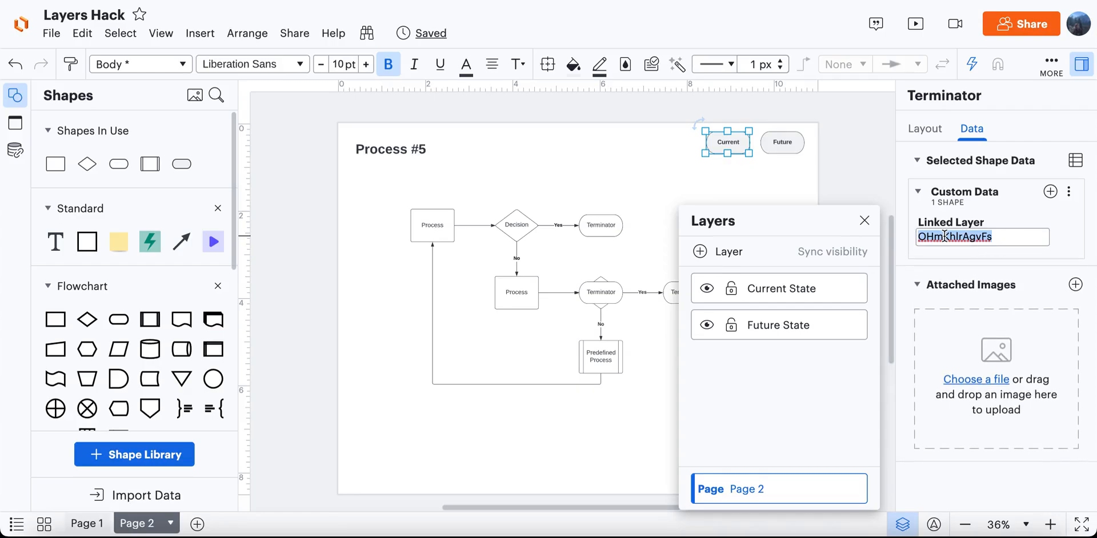
type("=")
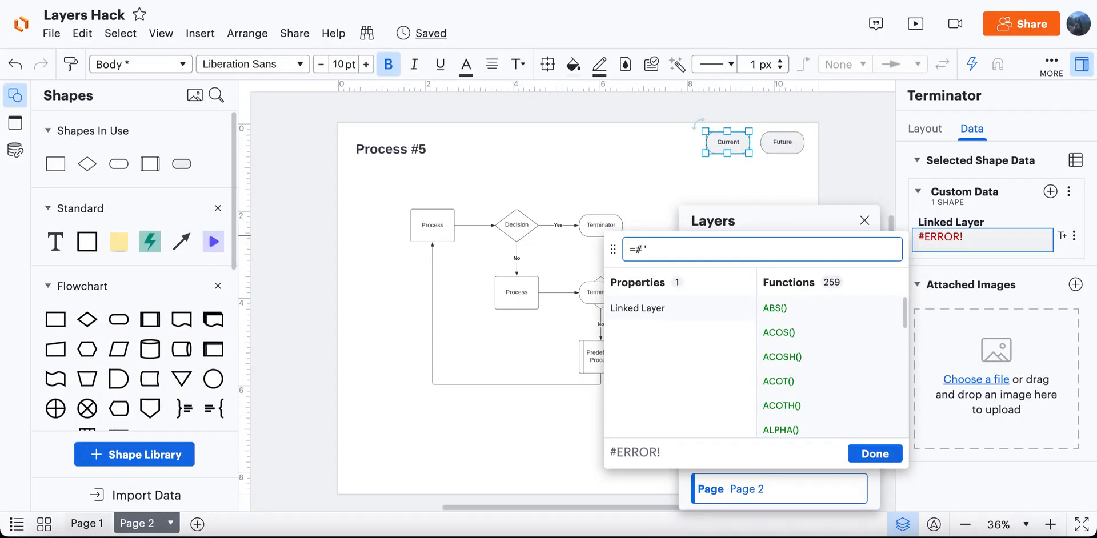
type("#'")
key("ctrl+v")
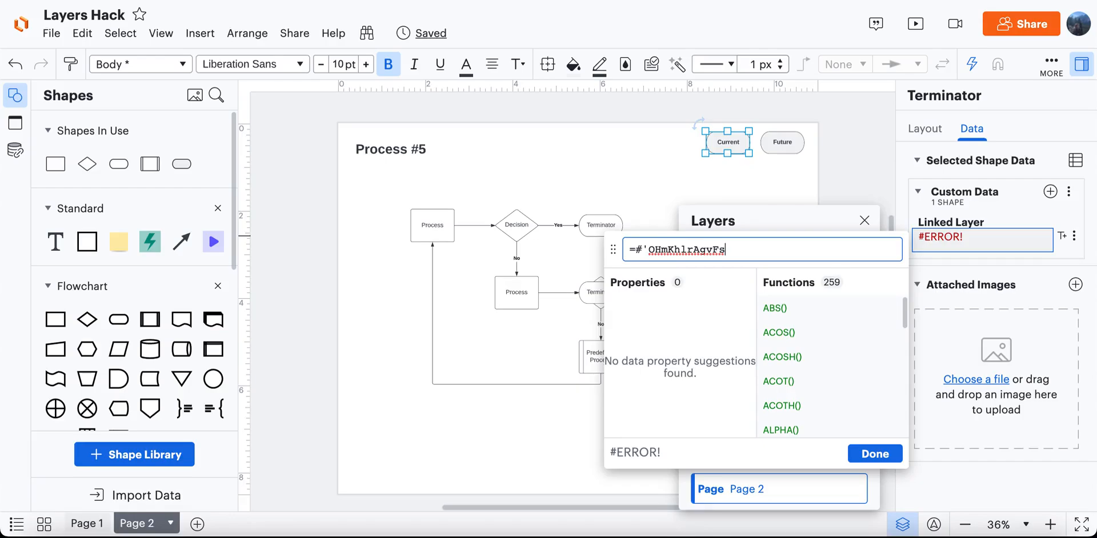
type("'")
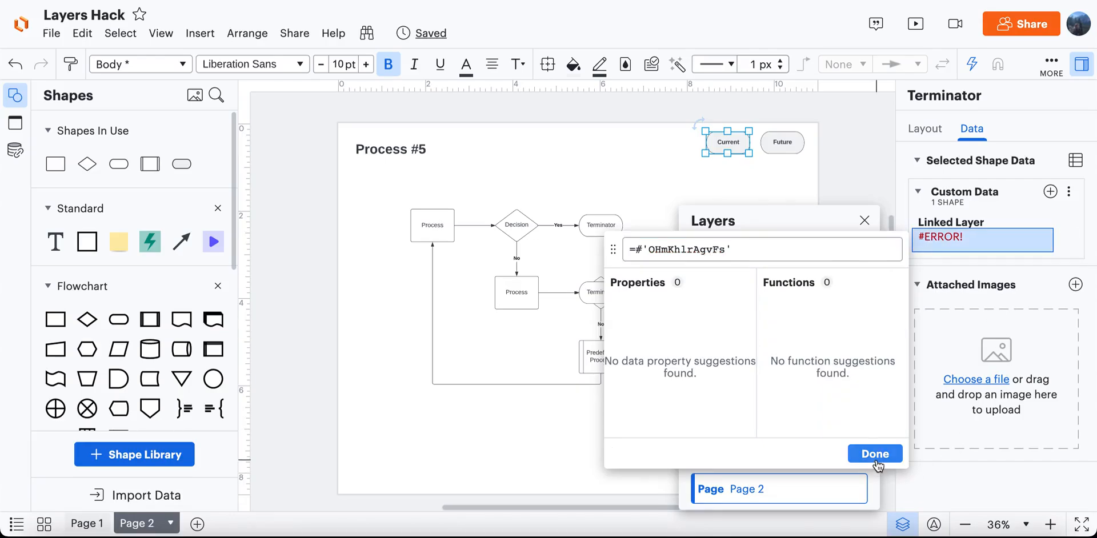
left_click(877, 462)
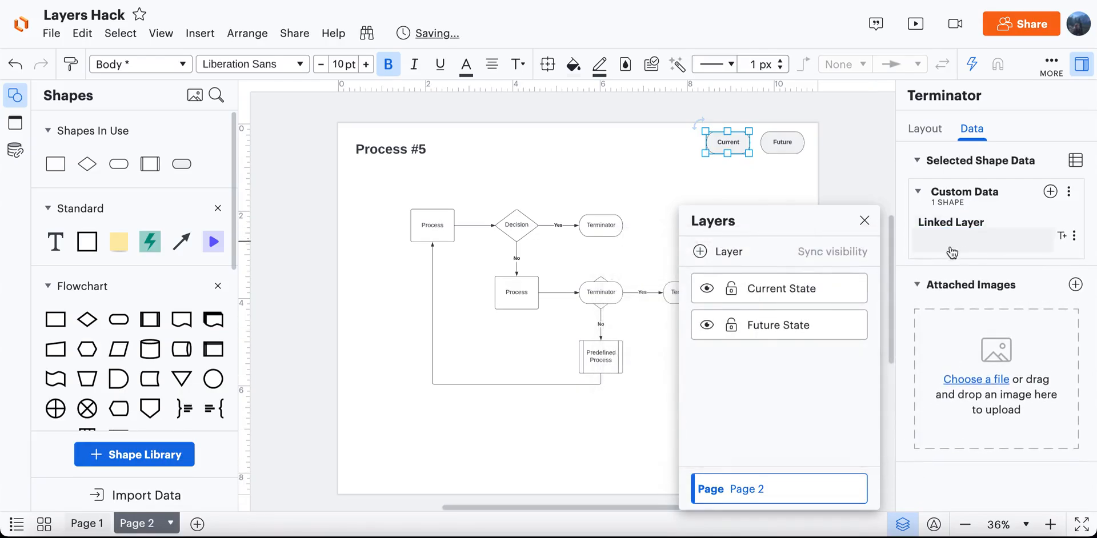
Step: Copy the Current button's Linked Layer formula =#'OHmKhlrAgvFs' into the Future button's Linked Layer field
left_click(951, 253)
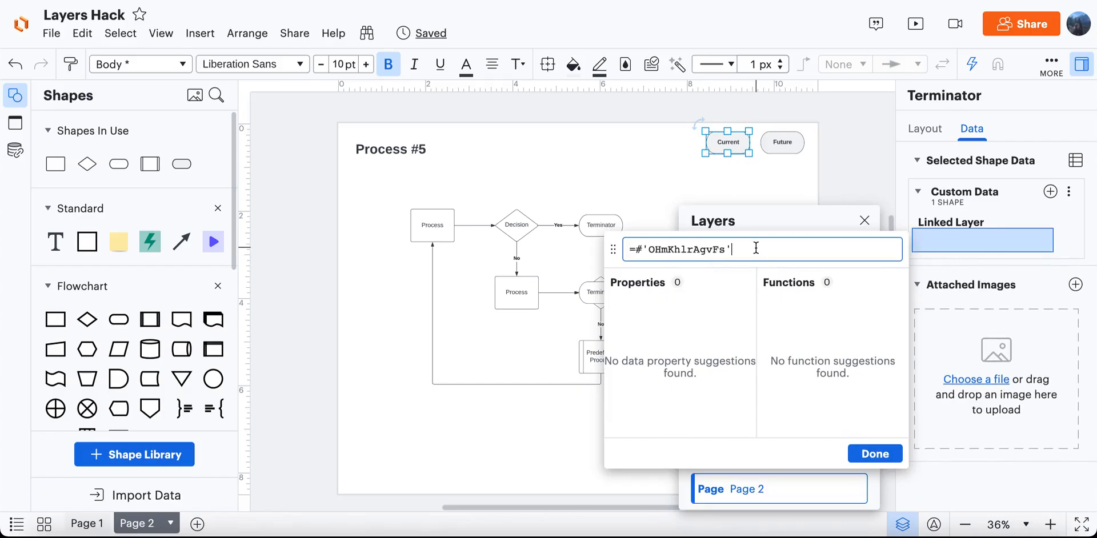
left_click_drag(756, 248, 624, 249)
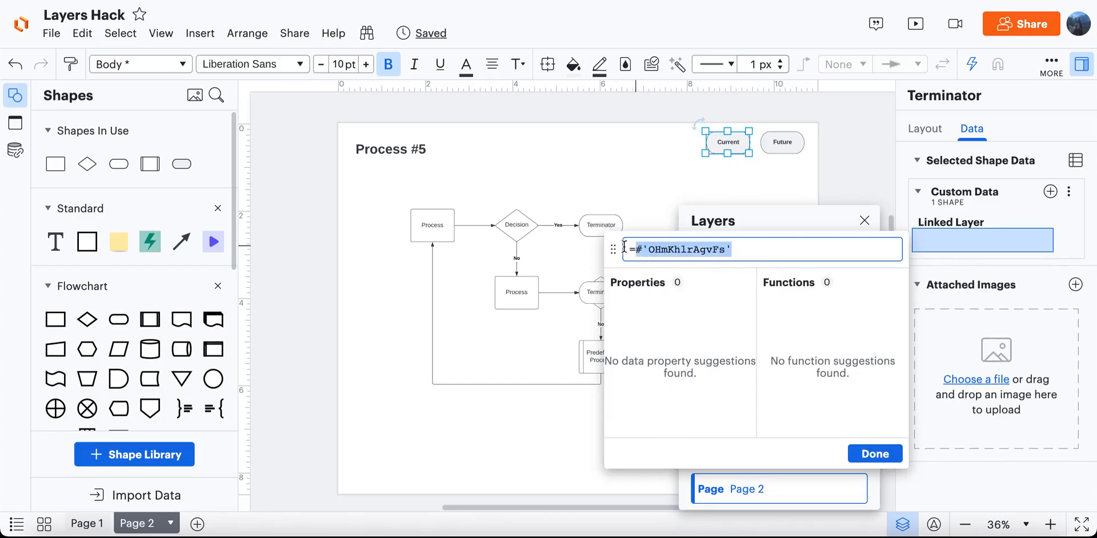
left_click(882, 458)
left_click(784, 147)
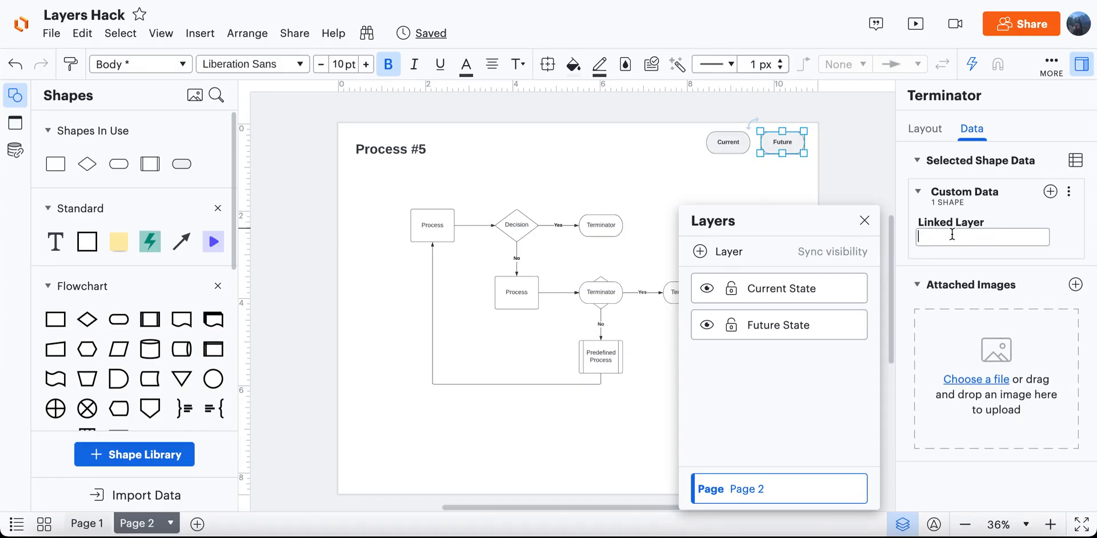
type("=#'OHmKhlrAgvFs'")
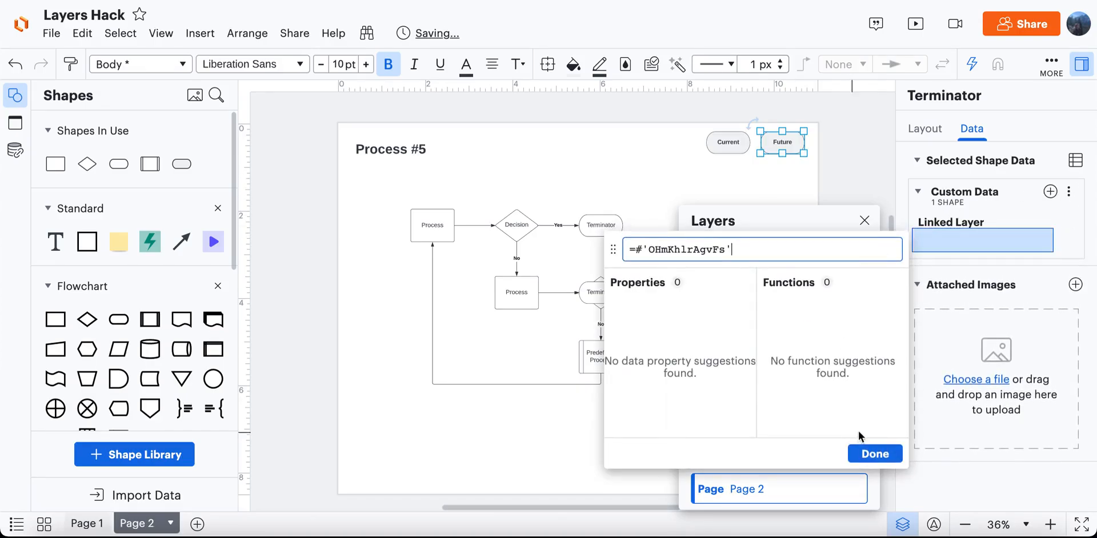
left_click(876, 457)
Step: Copy the Future State layer's Layer Label value and stop editing that layer
left_click(769, 325)
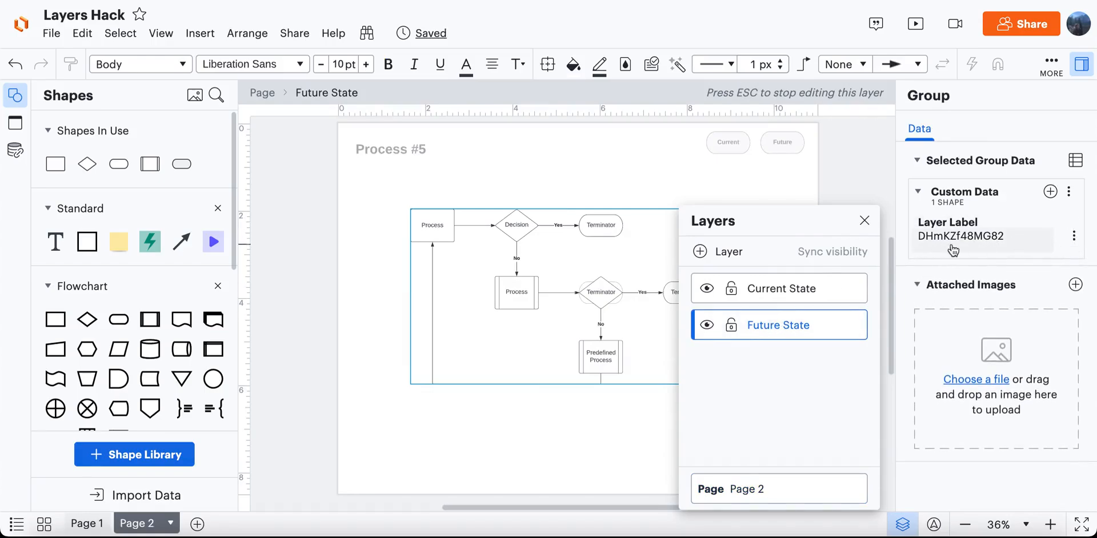
left_click(1074, 237)
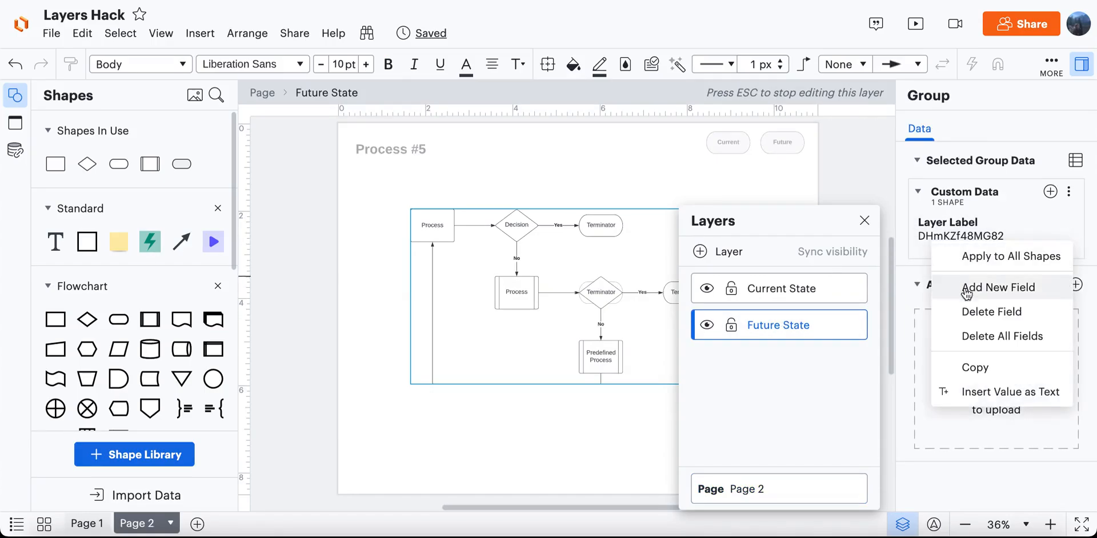
left_click(966, 367)
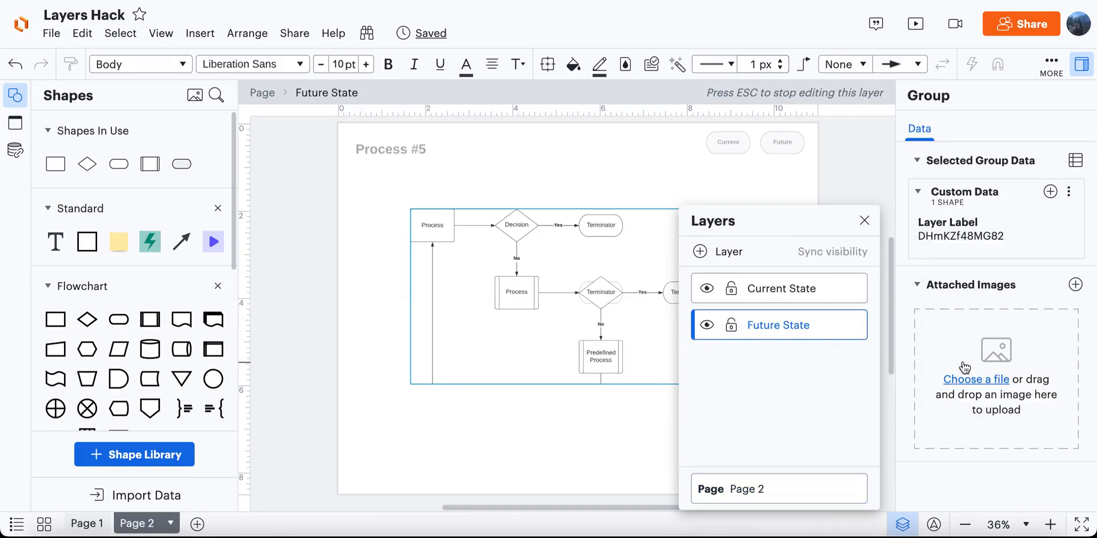
key("Escape")
Step: Replace the layer reference in the Future button's Linked Layer formula so it reads =#'DHmKZf48MG82'
left_click(780, 144)
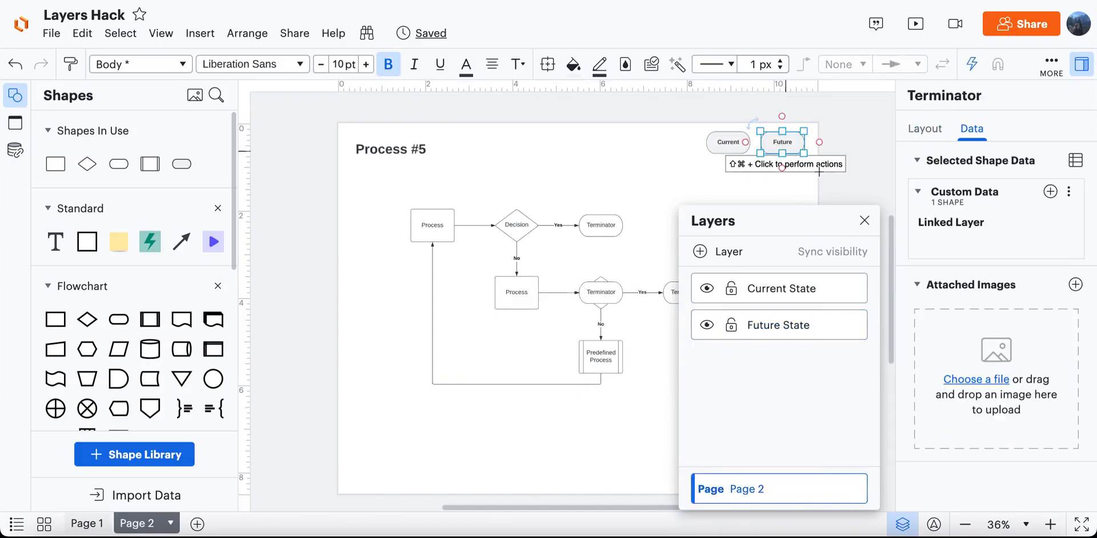
left_click(953, 243)
type("=#'OHmXhlrAgvFs'")
double_click(671, 252)
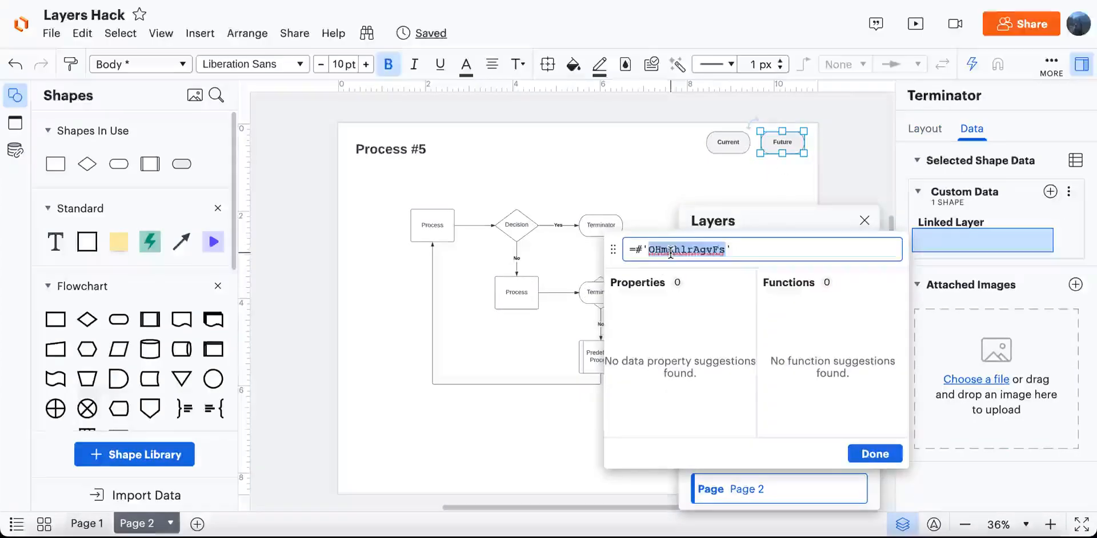
type("DHmKZf48MG82")
left_click(886, 462)
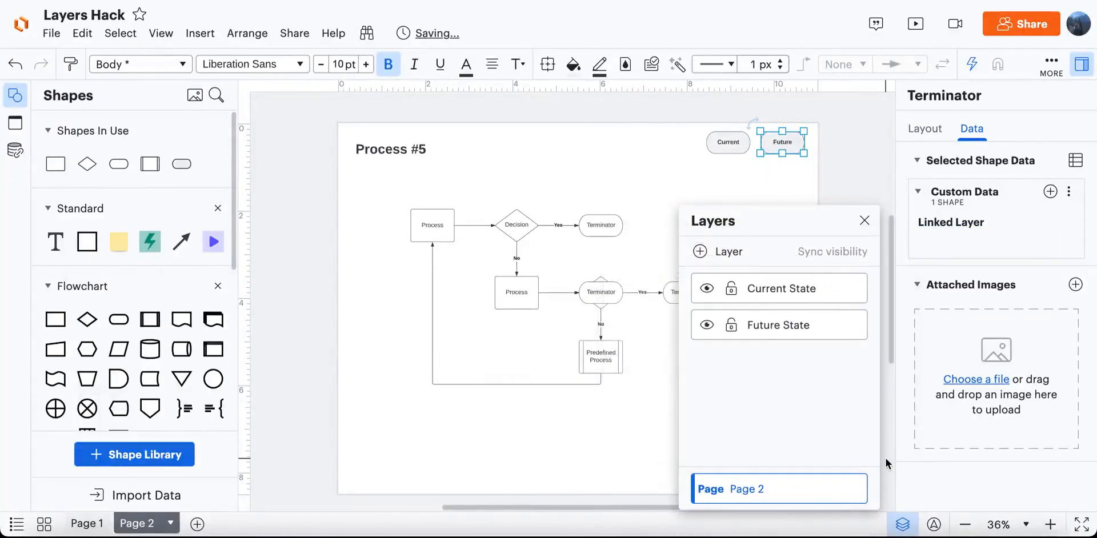
Step: Deselect the buttons, close the Layers window and start a new conditional formatting rule
left_click(728, 143)
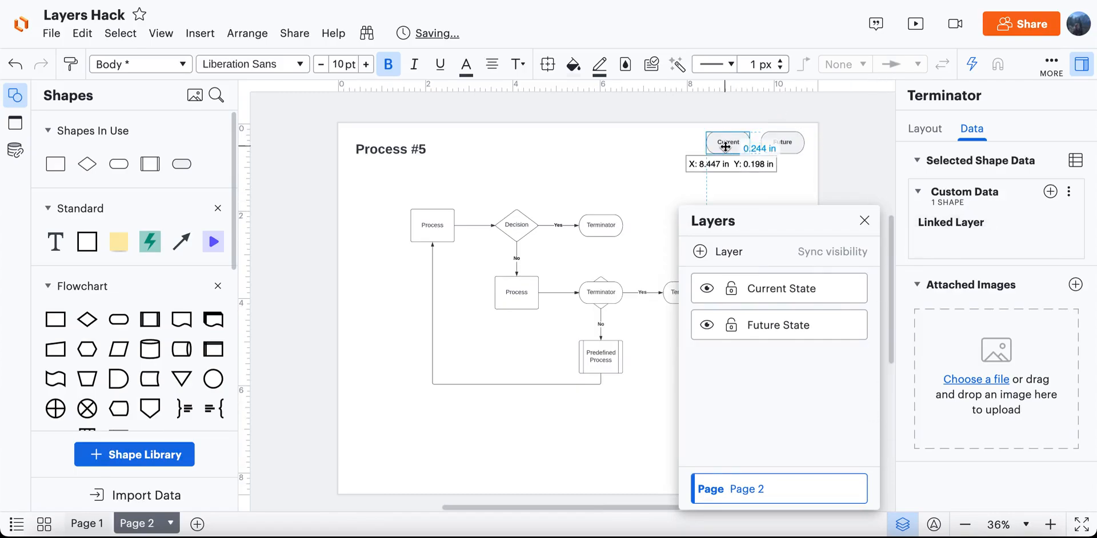
left_click(789, 142)
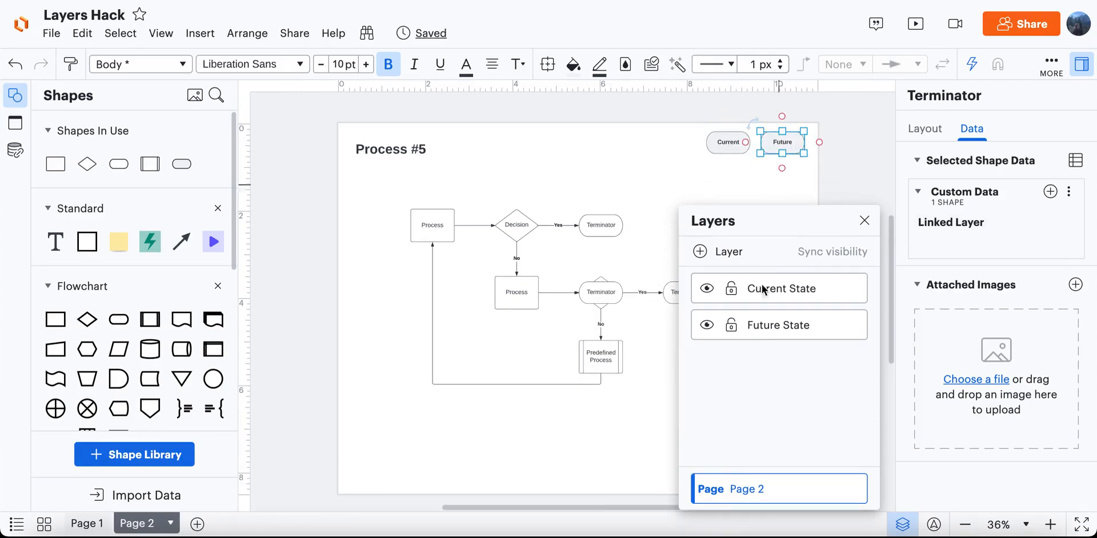
left_click(751, 172)
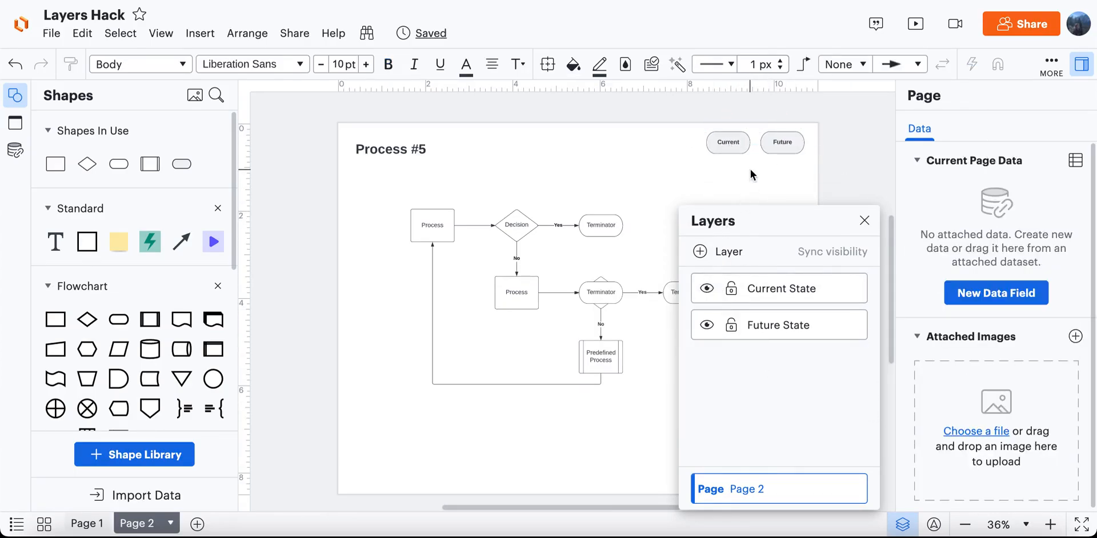
left_click(864, 220)
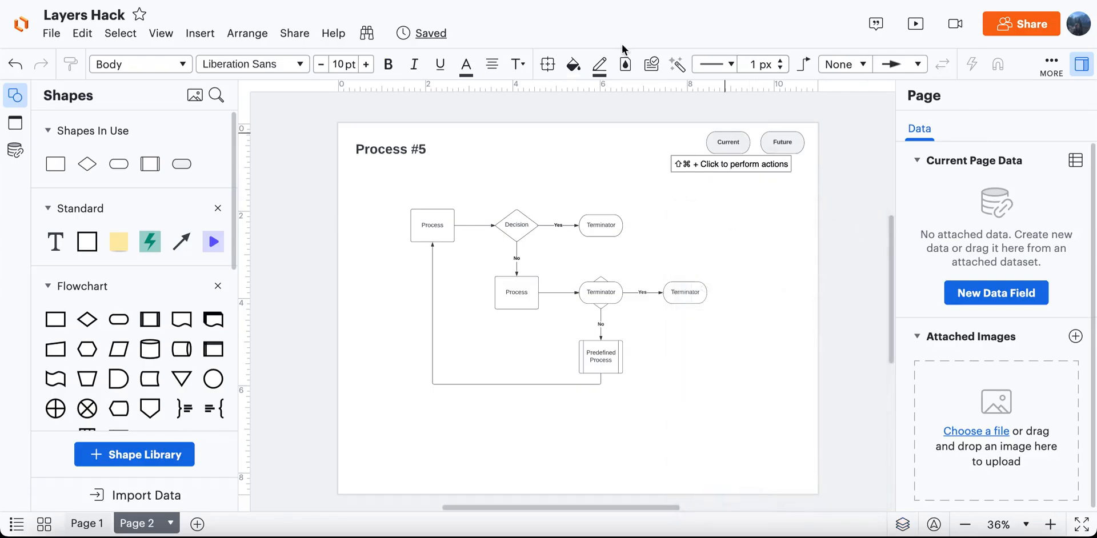
left_click(684, 67)
left_click(479, 392)
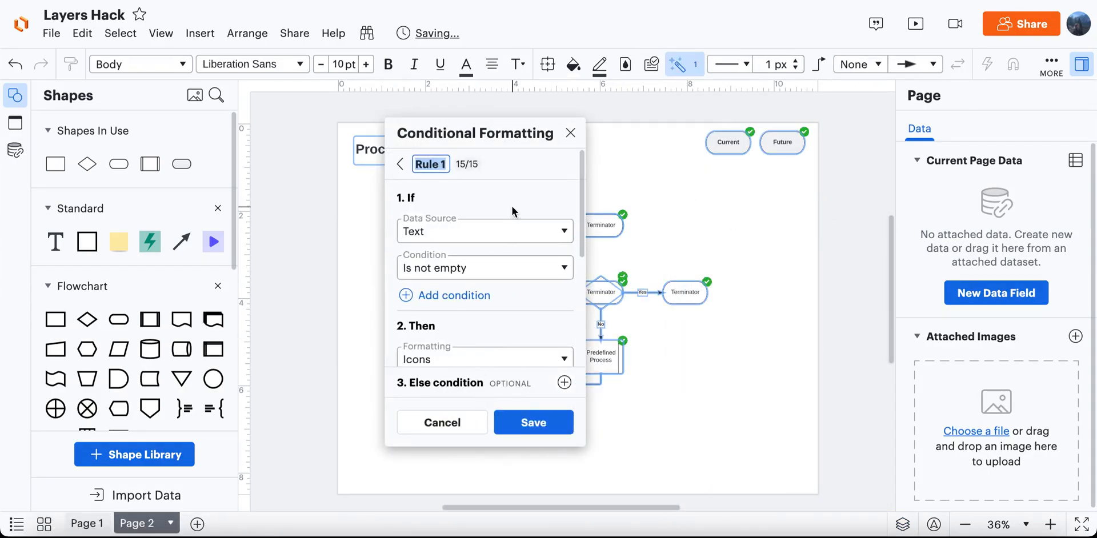
left_click(470, 235)
left_click(457, 282)
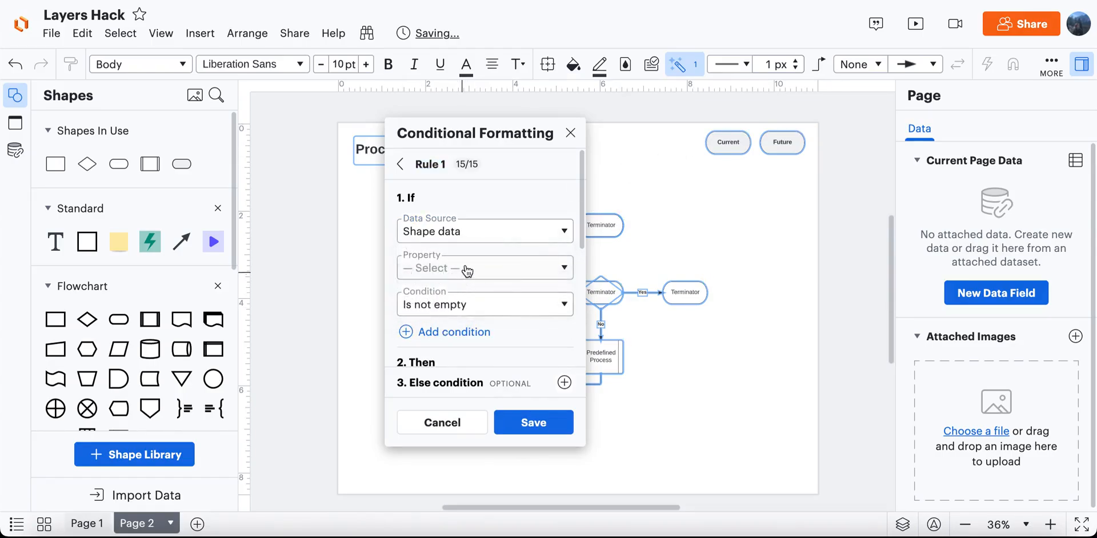
left_click(464, 268)
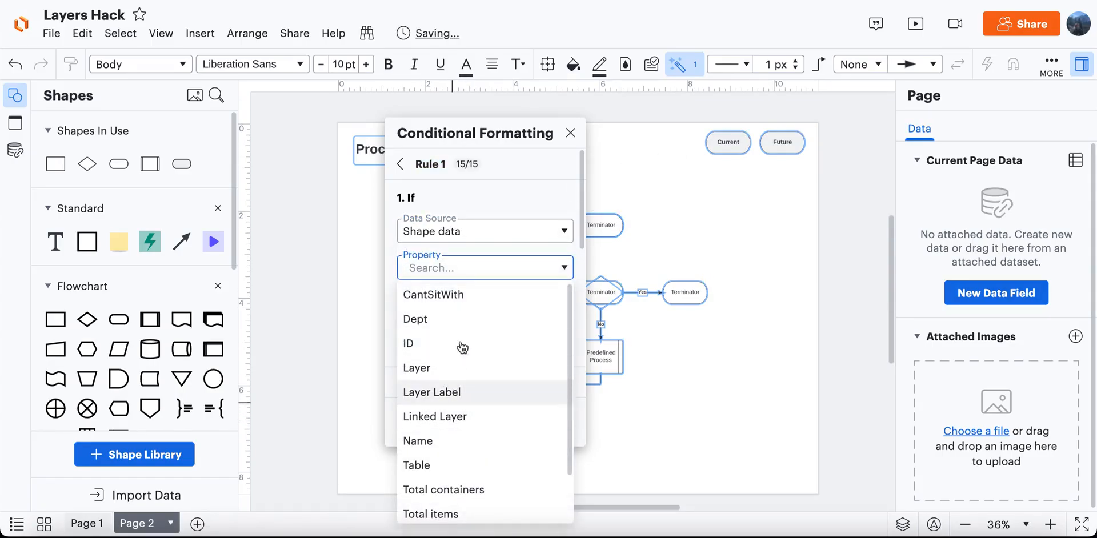
left_click(512, 204)
Step: Set the rule's data source to Formula and enter the condition =isvisible(@'Linked Layer')
left_click(469, 233)
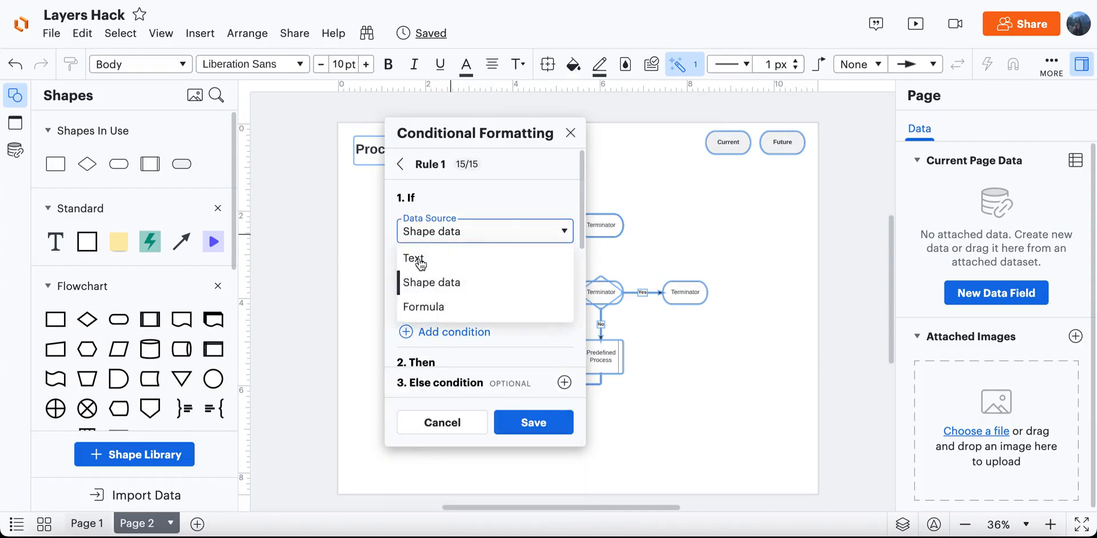
left_click(446, 306)
type("=isvisi")
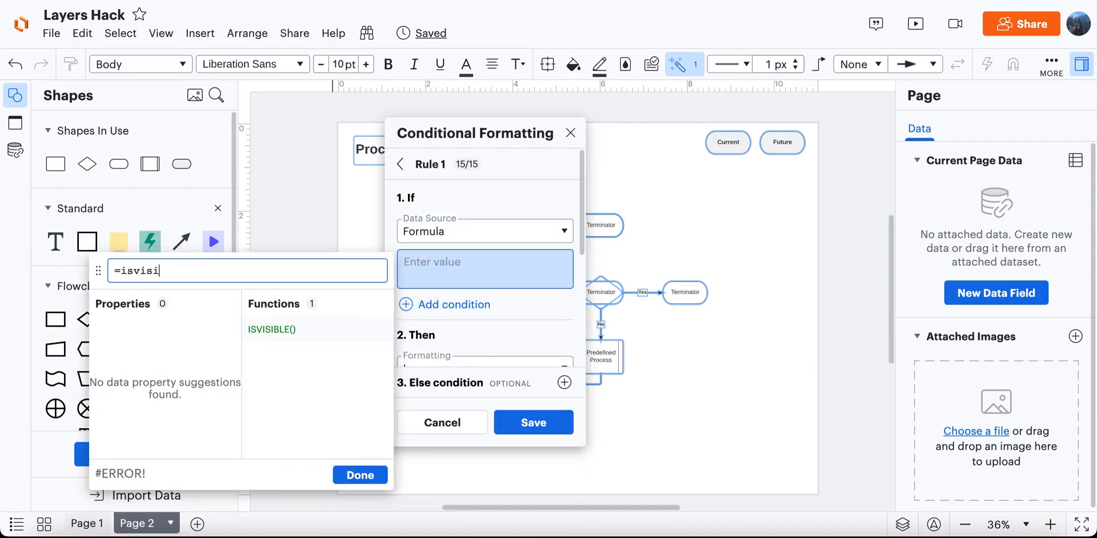
type("ble(")
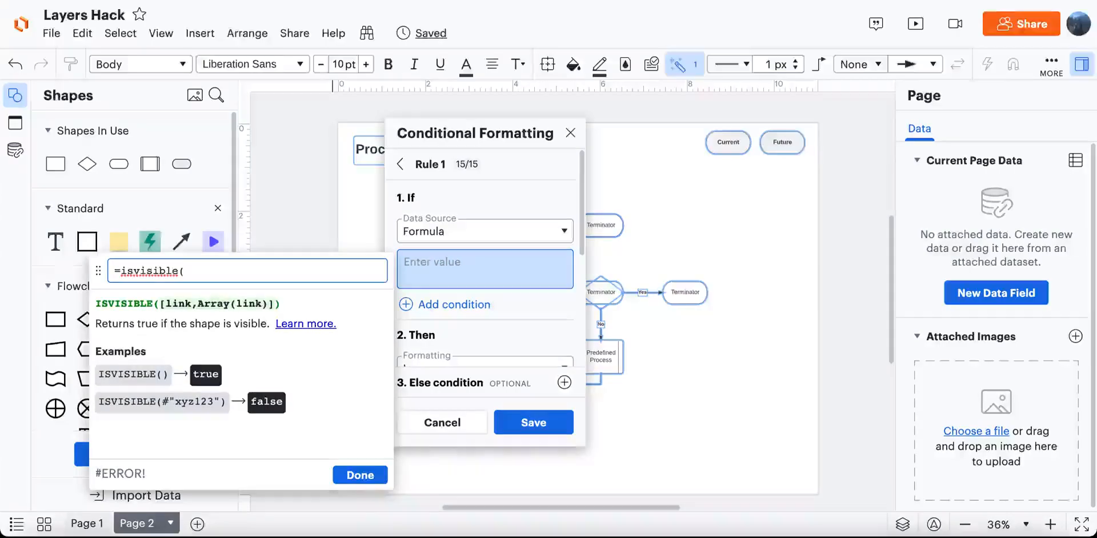
type("@'Li")
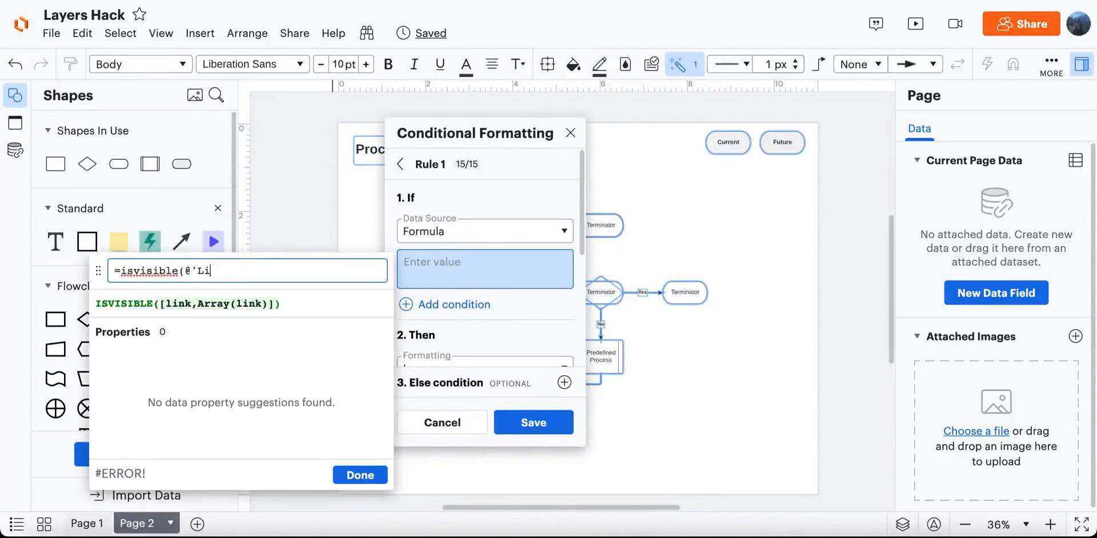
type("nked Layer')")
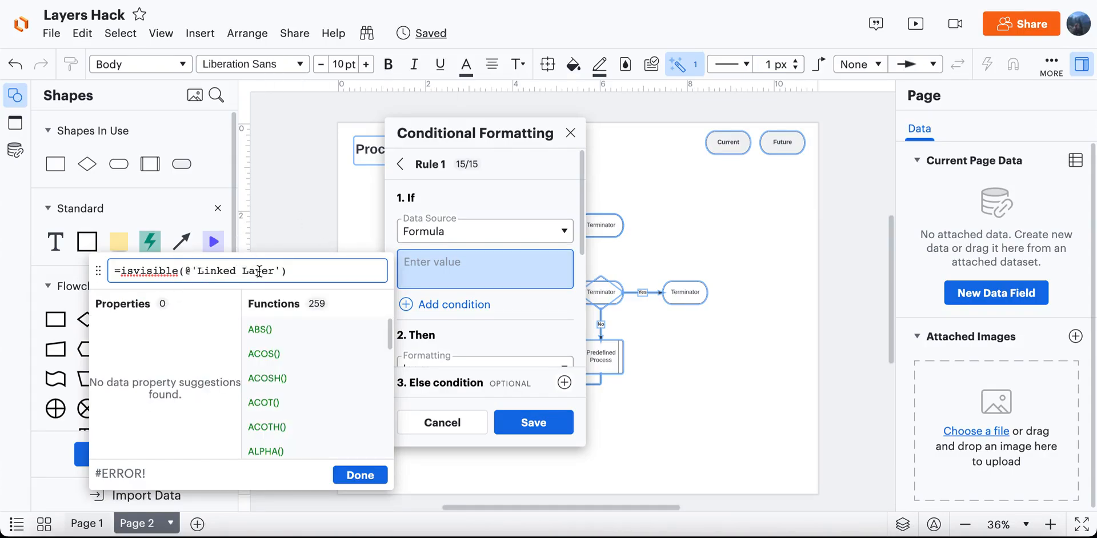
left_click(354, 477)
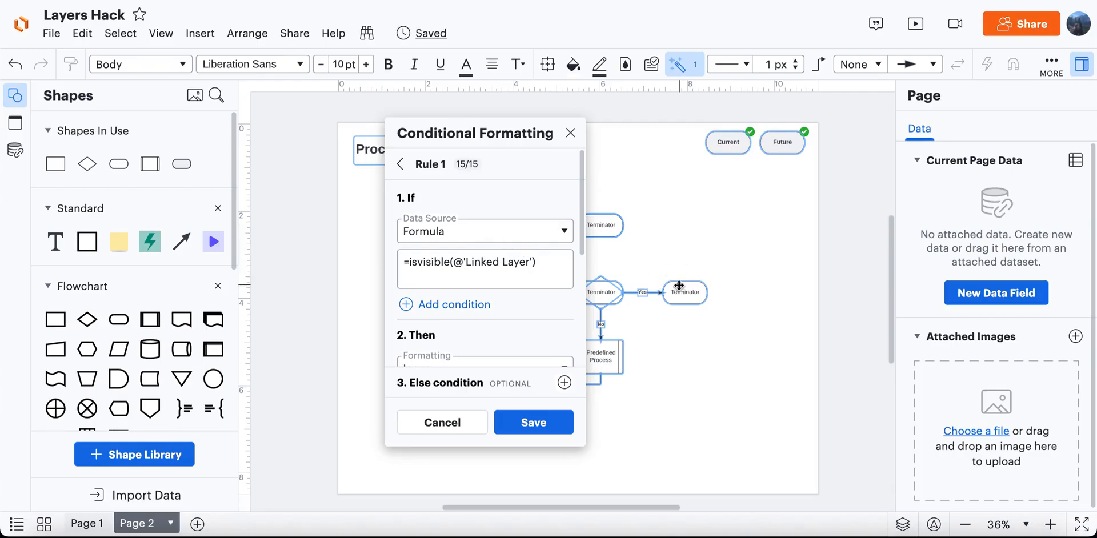
Step: Move the Conditional Formatting dialog off the diagram and trigger the Current and Future button actions to test the rule
left_click_drag(528, 139, 329, 154)
left_click(728, 150, "shift+super")
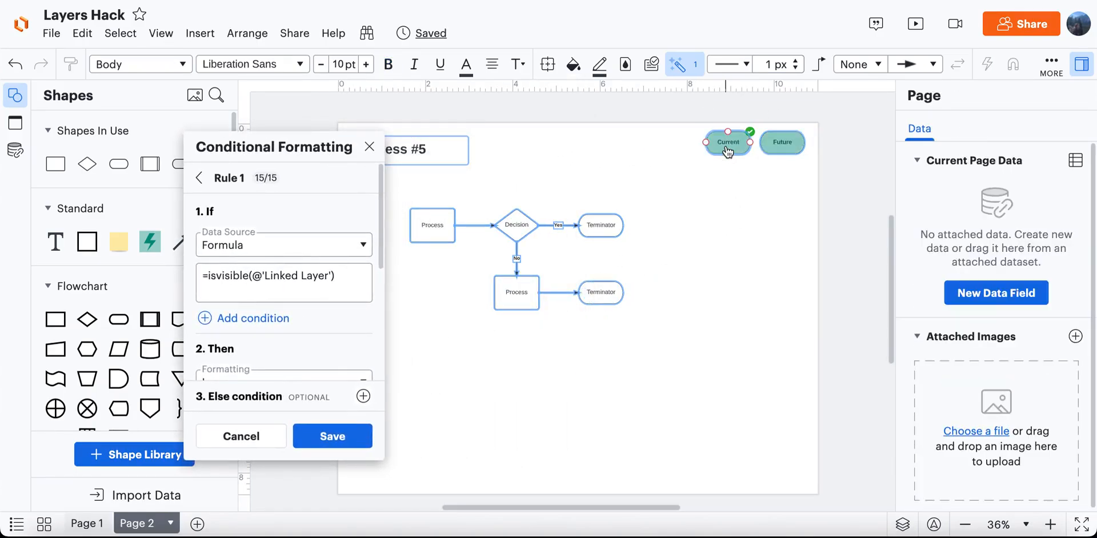
left_click(788, 143)
left_click(797, 140, "shift+super")
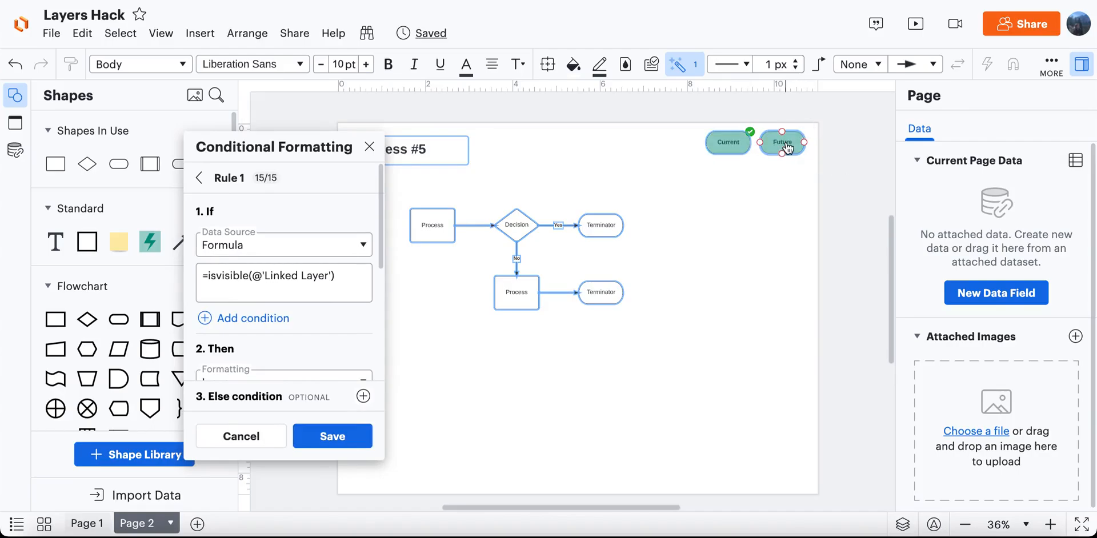
left_click(738, 147)
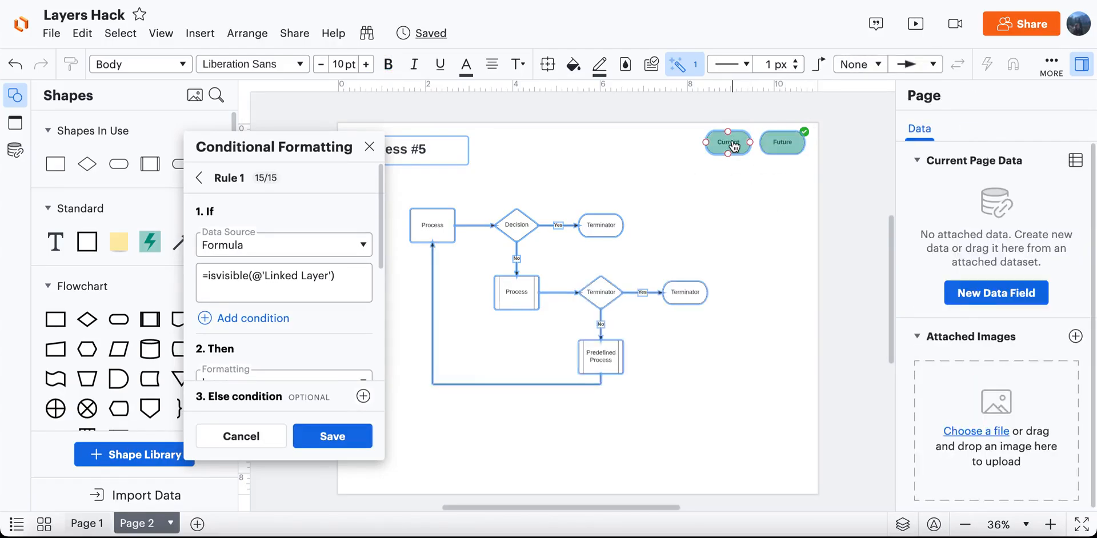
Step: Open the Layers window and trigger the Current and Future button actions to compare the check icon with each layer's visibility
left_click(738, 147, "shift+super")
left_click(783, 144)
left_click(783, 144, "shift+super")
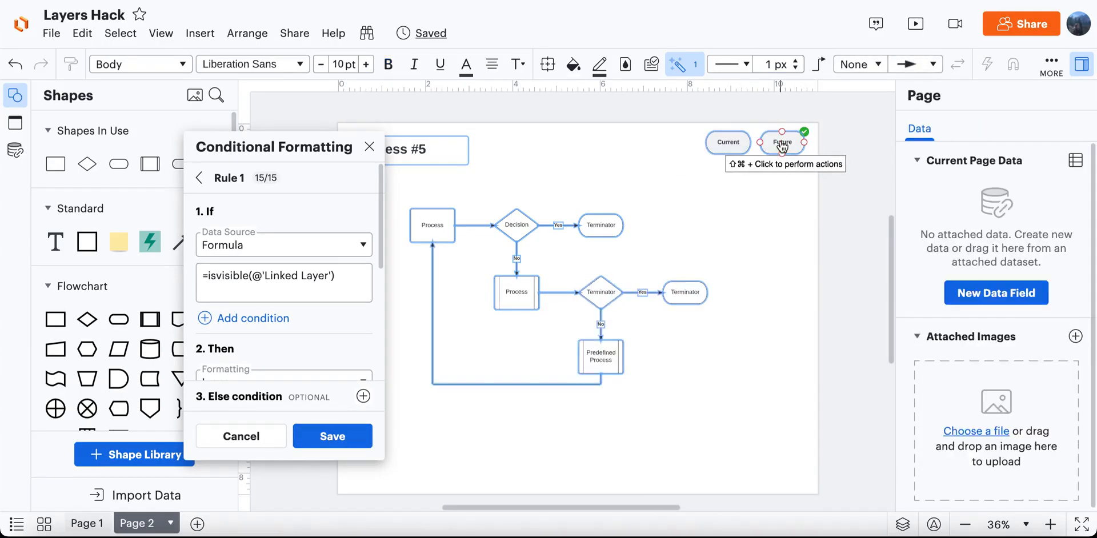
left_click(903, 524)
left_click(731, 146)
left_click(730, 147, "shift+super")
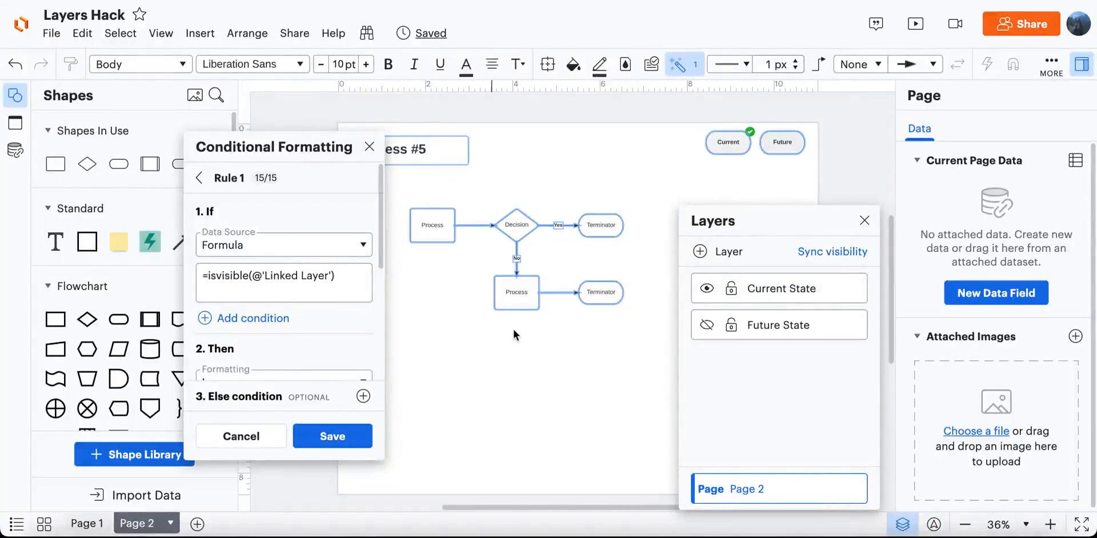
left_click(786, 148)
left_click(786, 147, "shift+super")
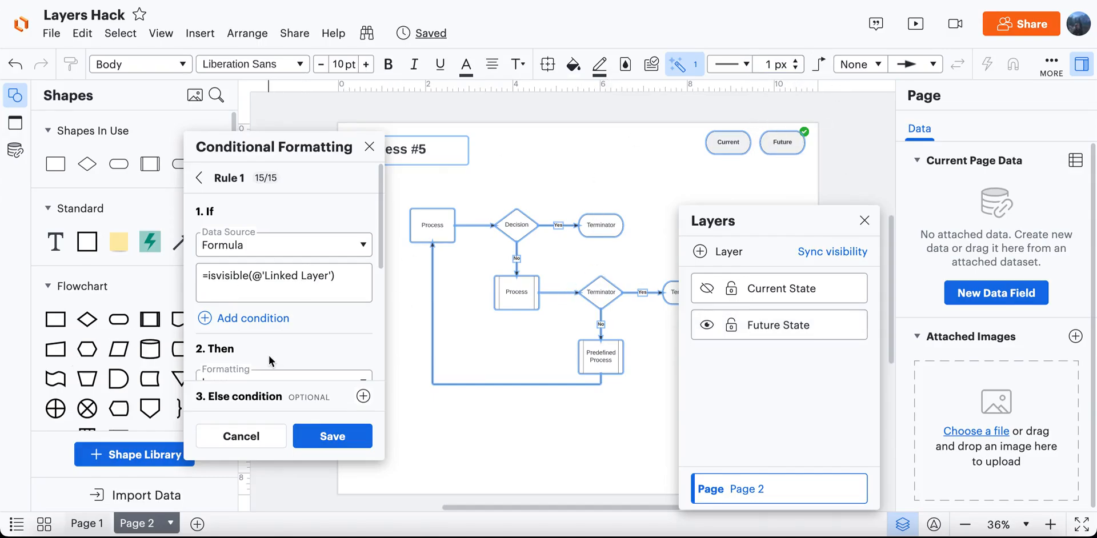
Step: Change the rule's formatting from Icons to Shape Style and set its fill color to blue
scroll(270, 361, "down", 5)
scroll(318, 205, "up", 3)
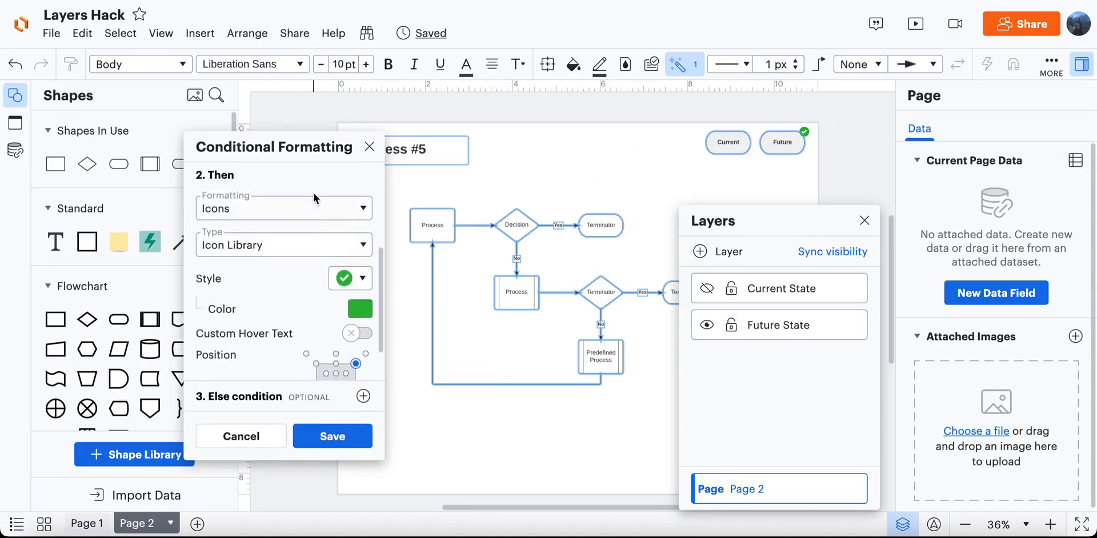
left_click(254, 247)
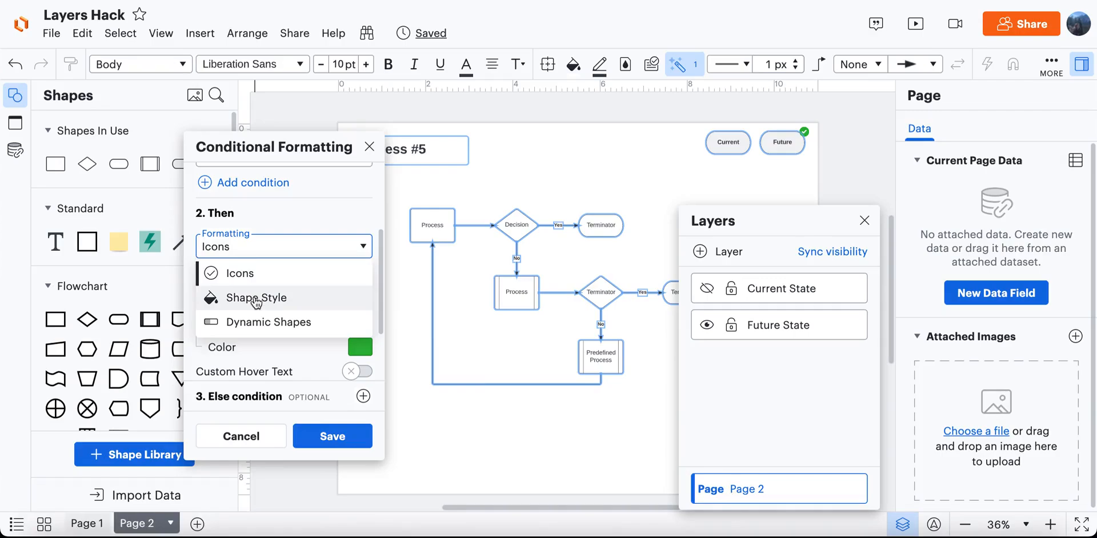
left_click(256, 299)
left_click(355, 306)
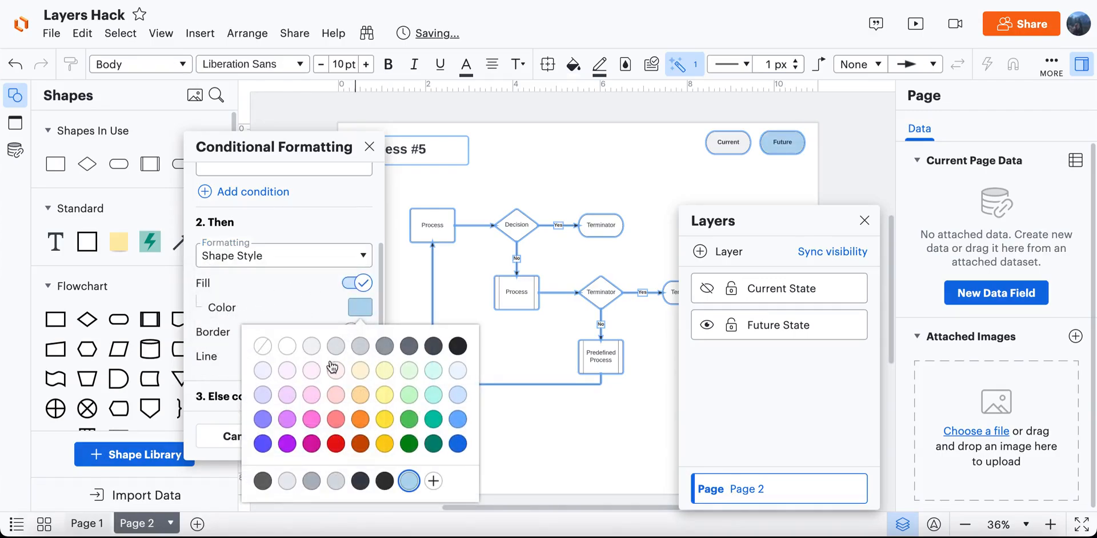
left_click(263, 444)
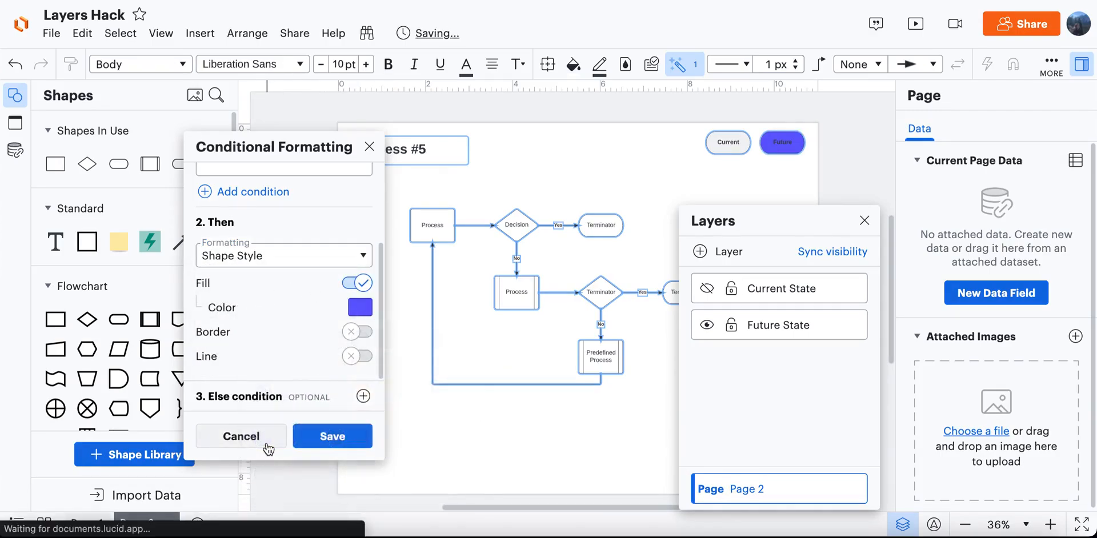
left_click(355, 309)
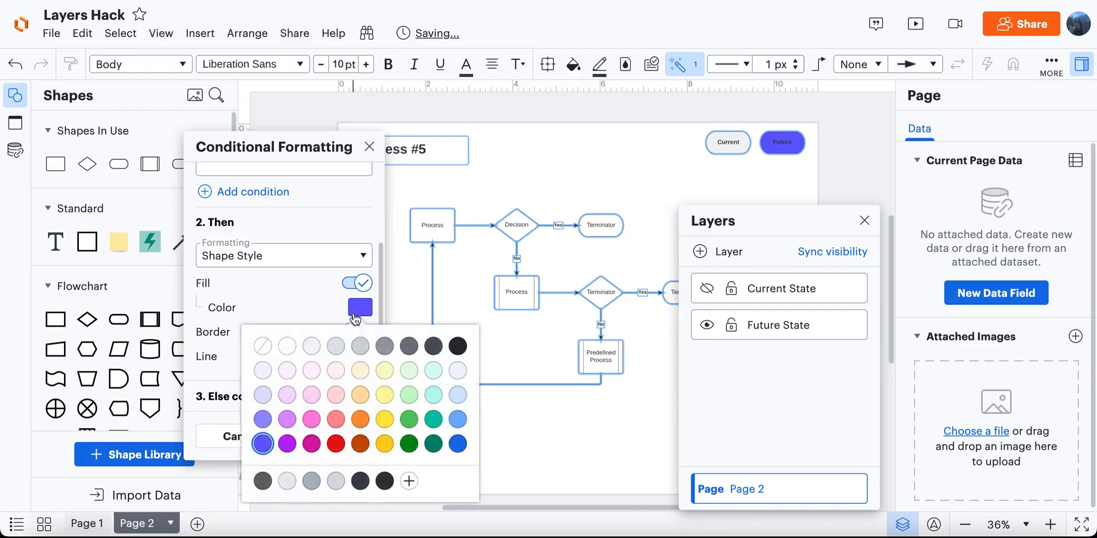
left_click(459, 444)
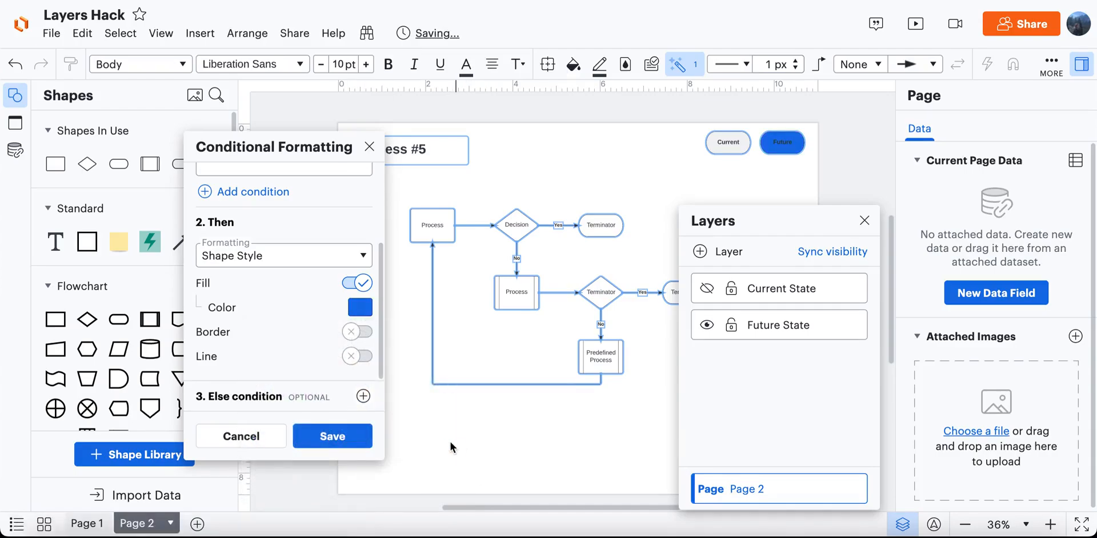
Step: Save the conditional formatting rule and close the Layers and Conditional Formatting windows
left_click(333, 437)
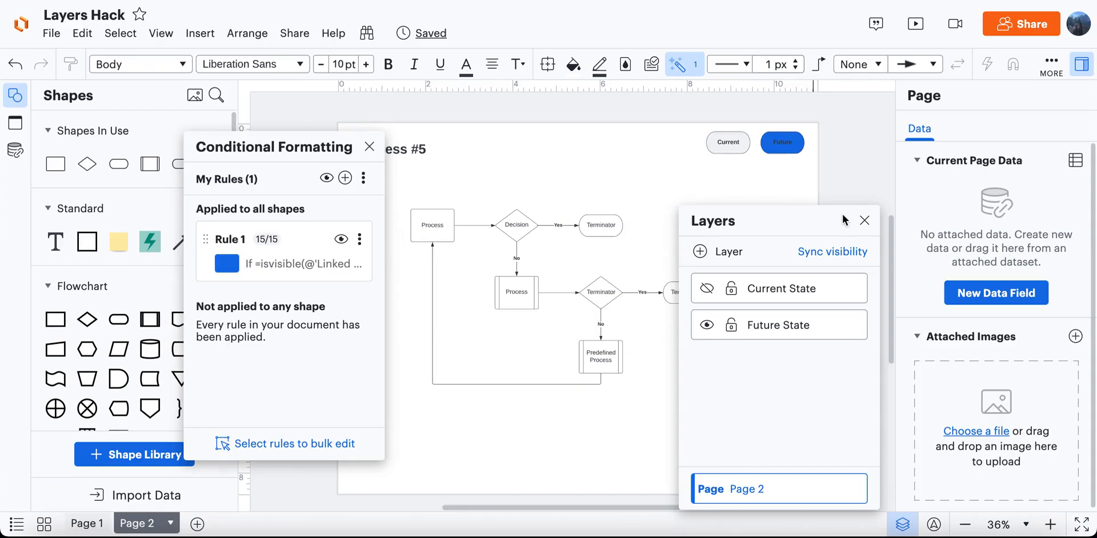
left_click(865, 221)
left_click(369, 147)
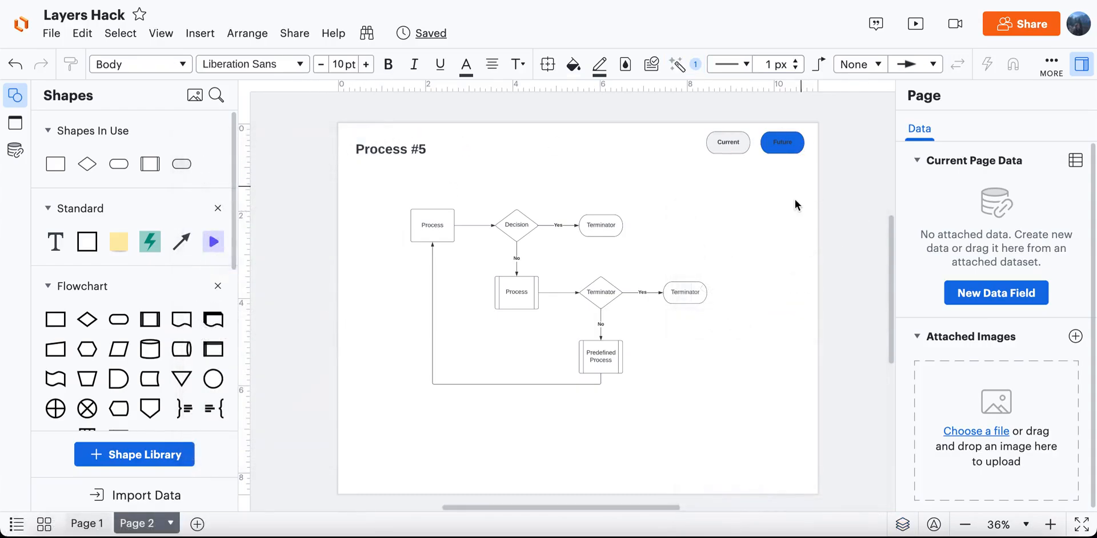
left_click_drag(683, 143, 779, 171)
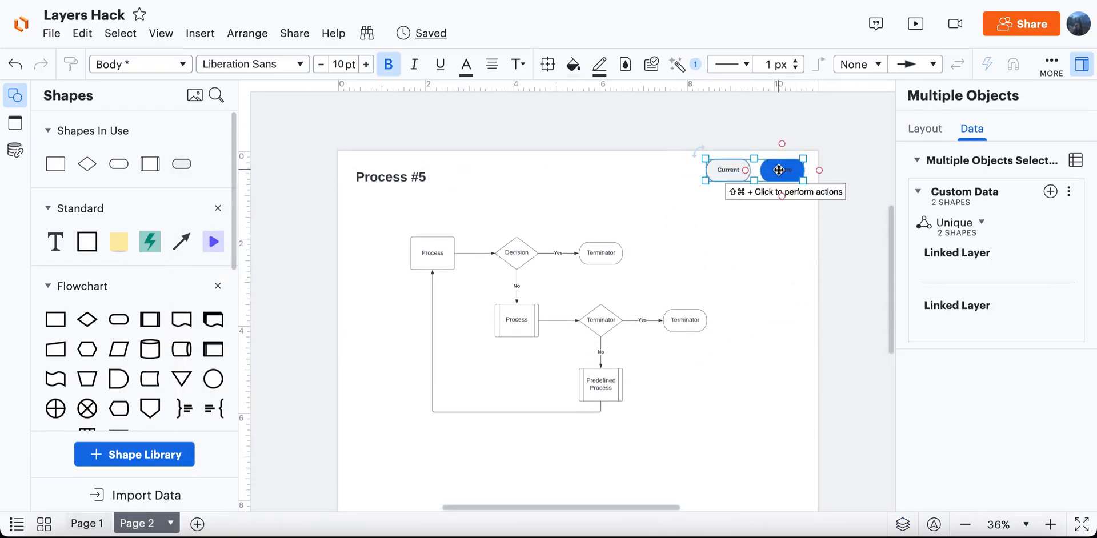
left_click(466, 66)
left_click(394, 118)
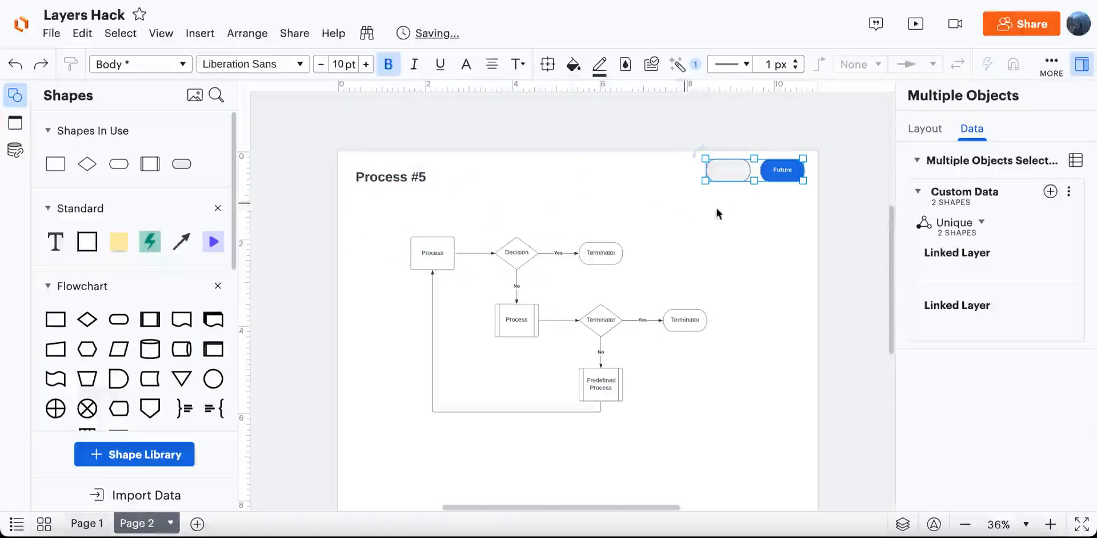
left_click(466, 64)
left_click(489, 254)
left_click(644, 201)
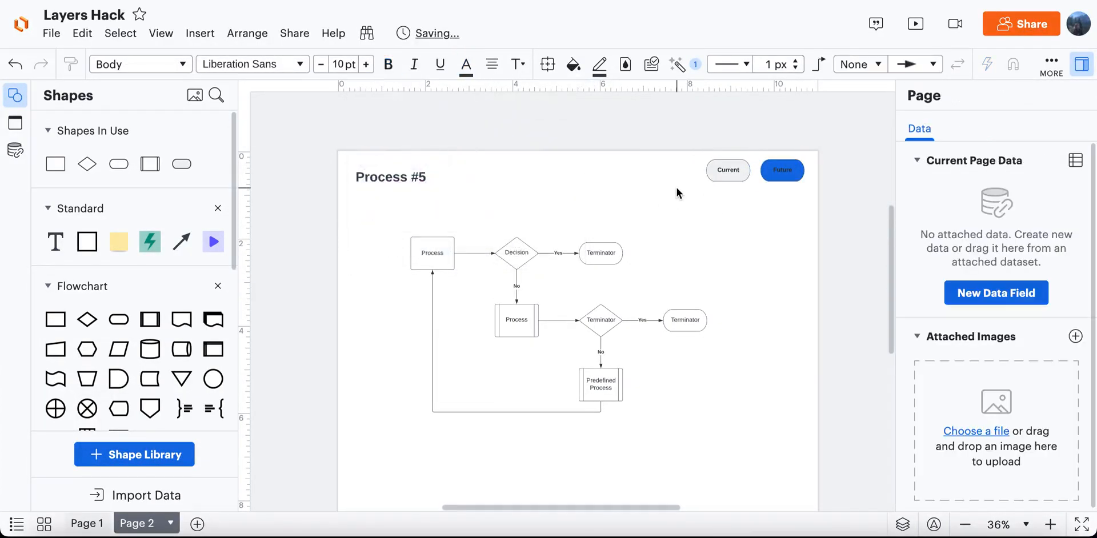
Step: Set the text color of both the Current and Future buttons to white
left_click_drag(680, 181, 823, 164)
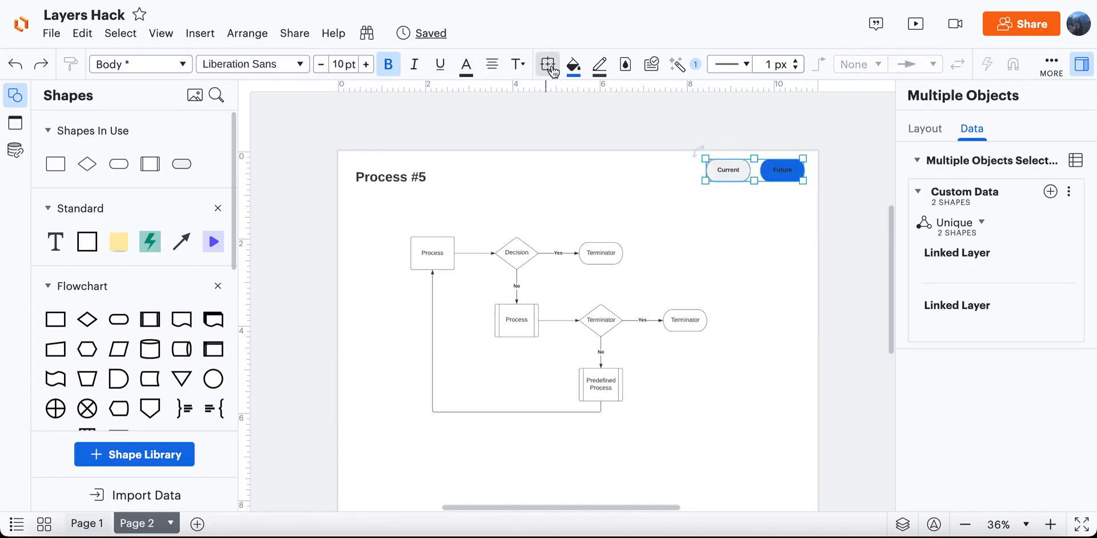
left_click(473, 70)
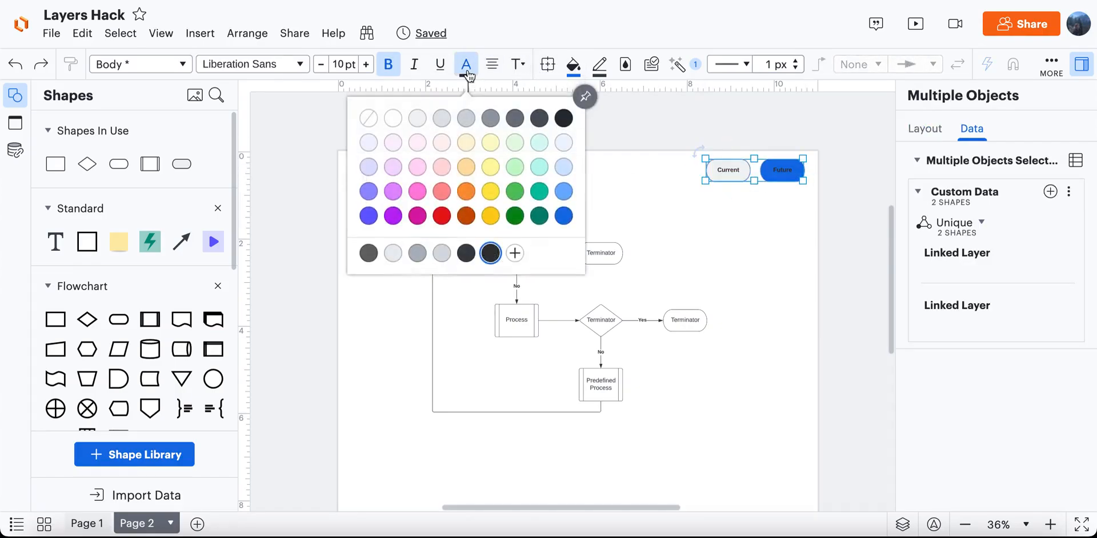
left_click(392, 116)
left_click(568, 71)
left_click(497, 172)
left_click(743, 237)
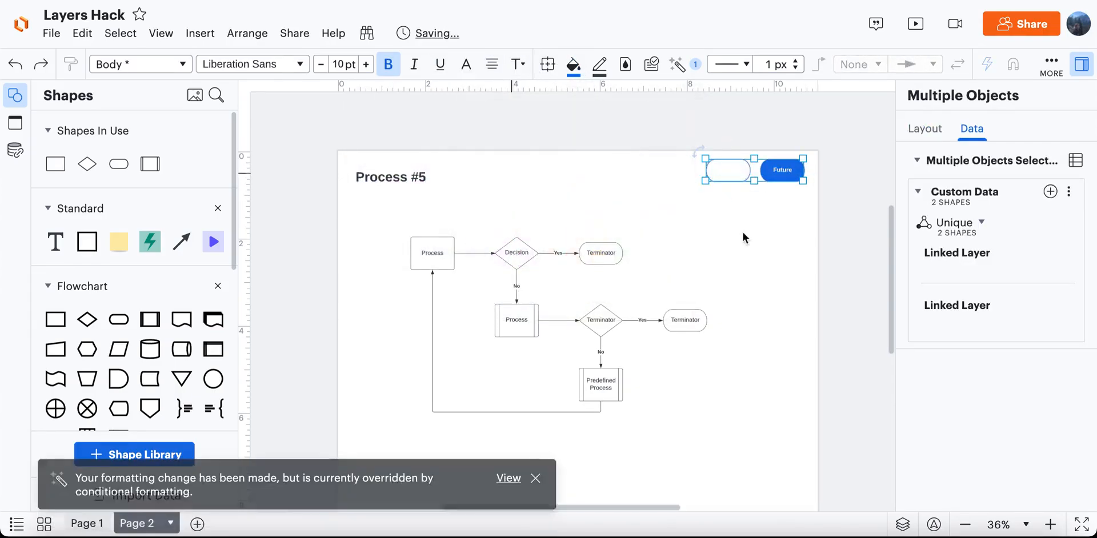
left_click(730, 172)
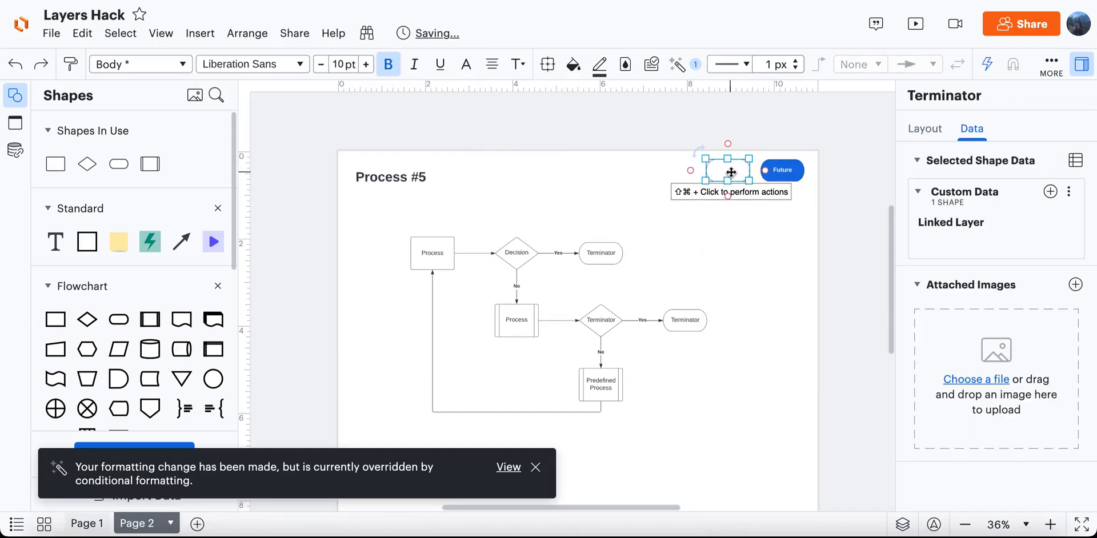
Step: Give both the Current and Future buttons a near-black fill and deselect them
left_click_drag(664, 159, 806, 183)
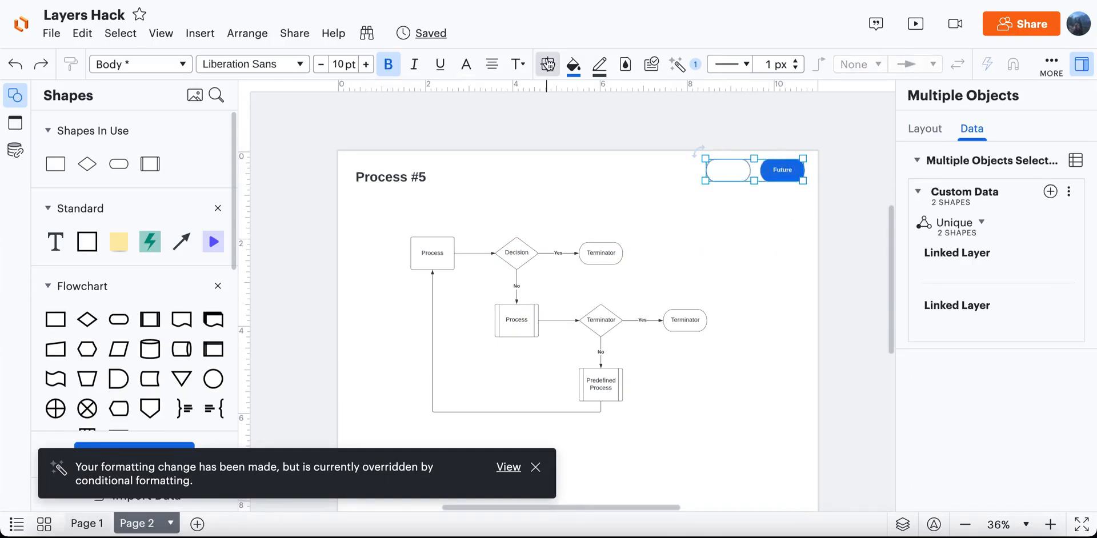
left_click(572, 64)
left_click(598, 301)
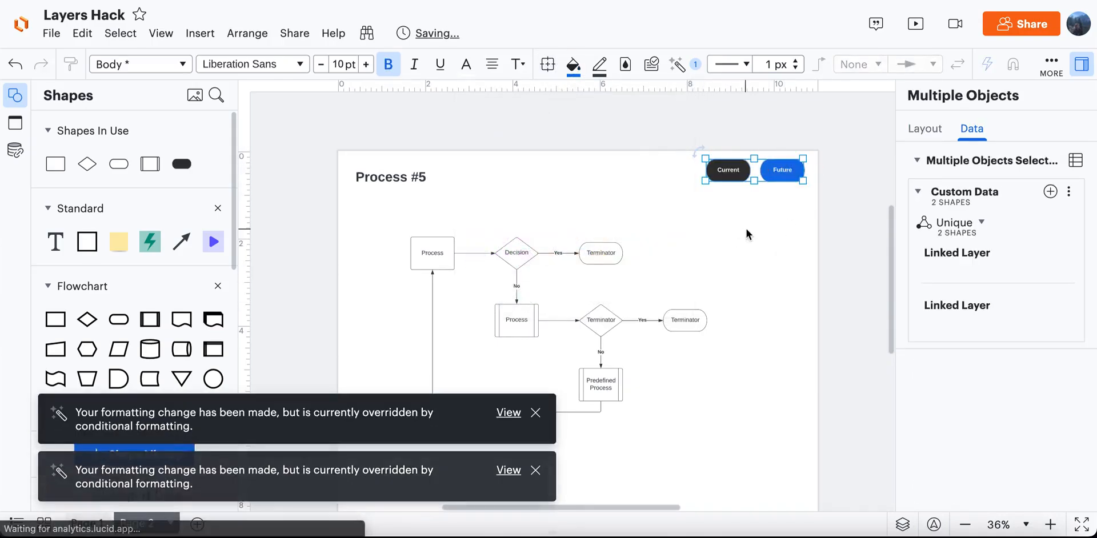
left_click(747, 229)
Step: Trigger the Current button's action to test the layer switch and the active-button color
left_click(783, 173)
left_click(775, 228)
left_click(726, 170, "ctrl")
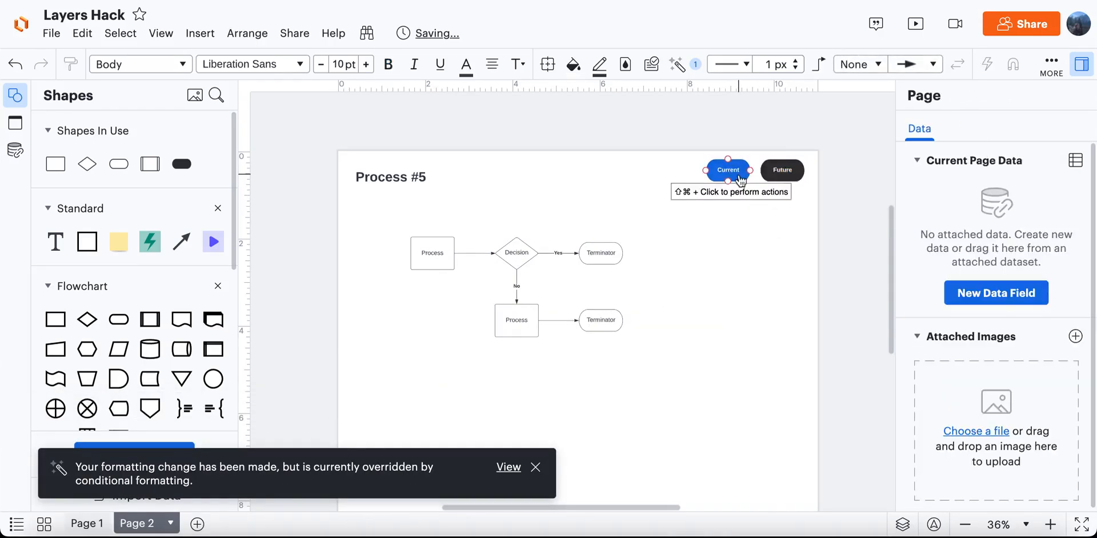